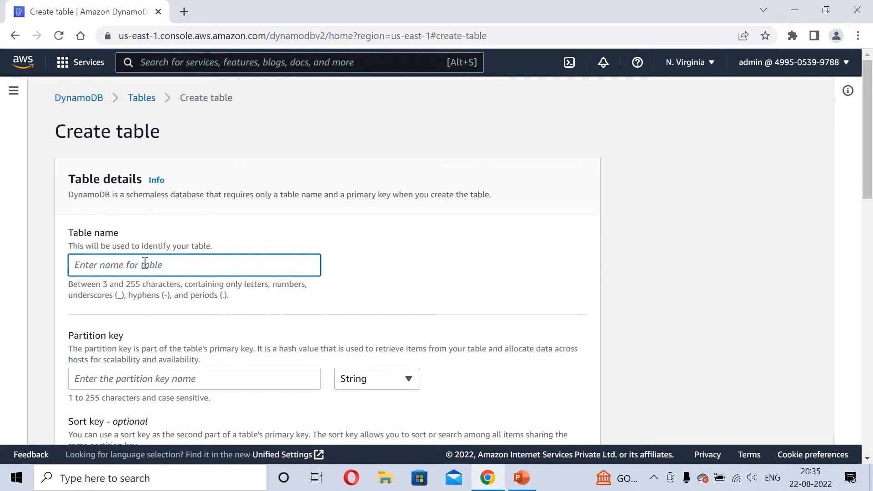
# Name the new table employee and define its partition key as empid with type Number
pyautogui.write('empl')
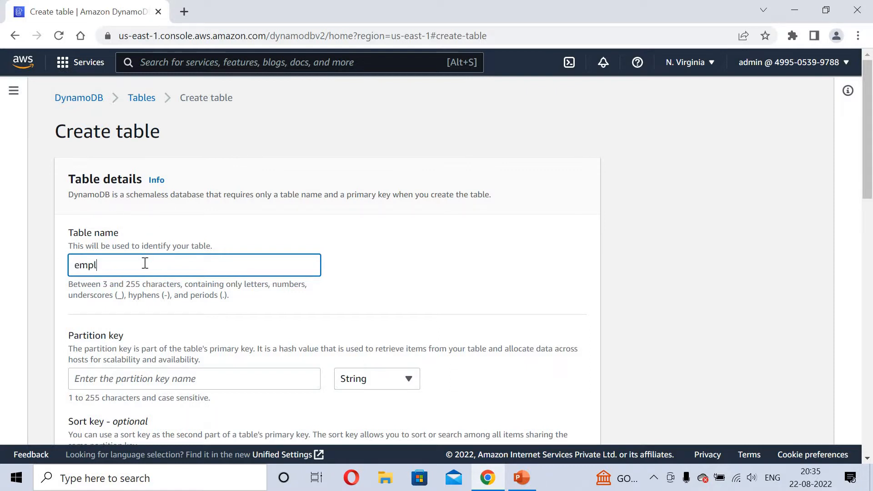
pyautogui.write('oyee')
pyautogui.moveTo(872, 133); pyautogui.dragTo(871, 194)
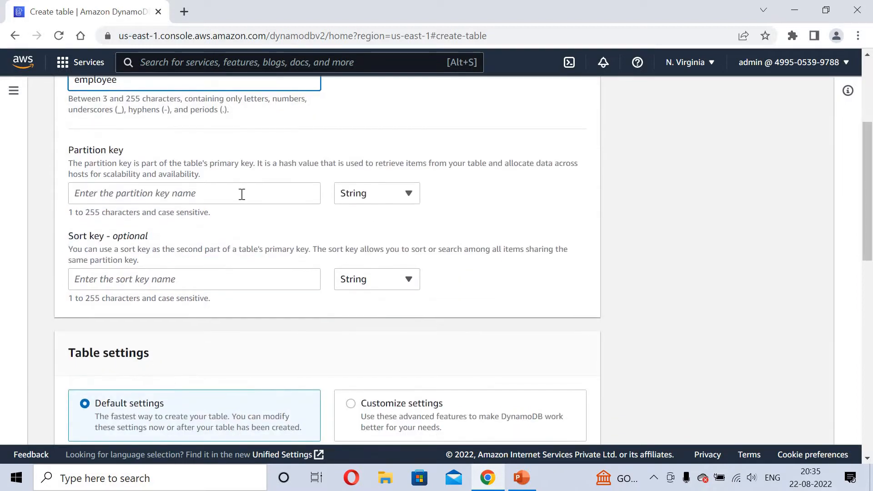
pyautogui.click(242, 194)
pyautogui.write('empi')
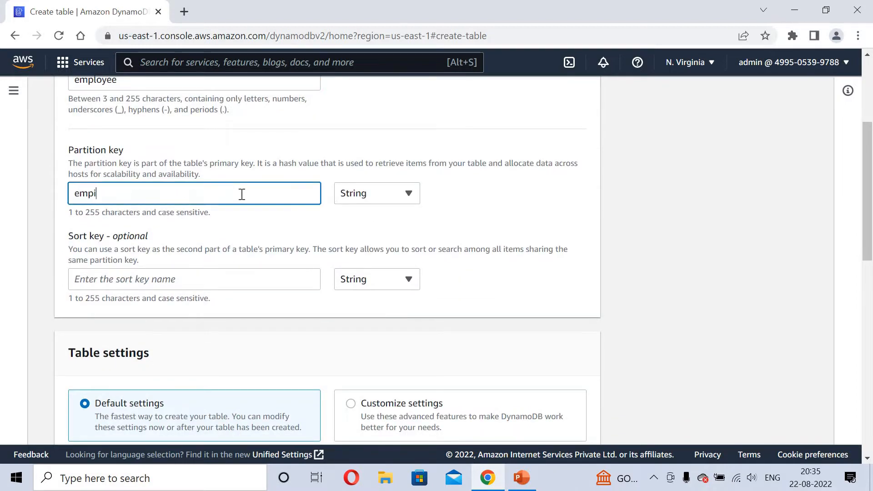
pyautogui.write('d')
pyautogui.click(370, 194)
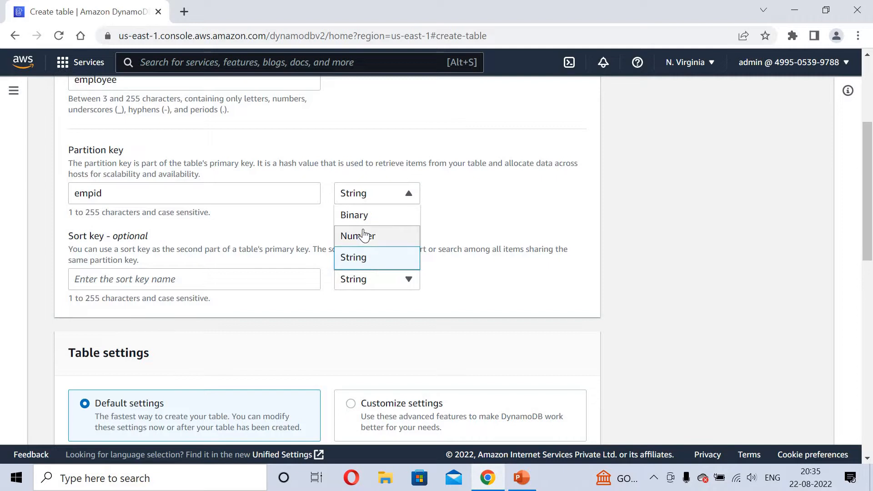
pyautogui.click(364, 236)
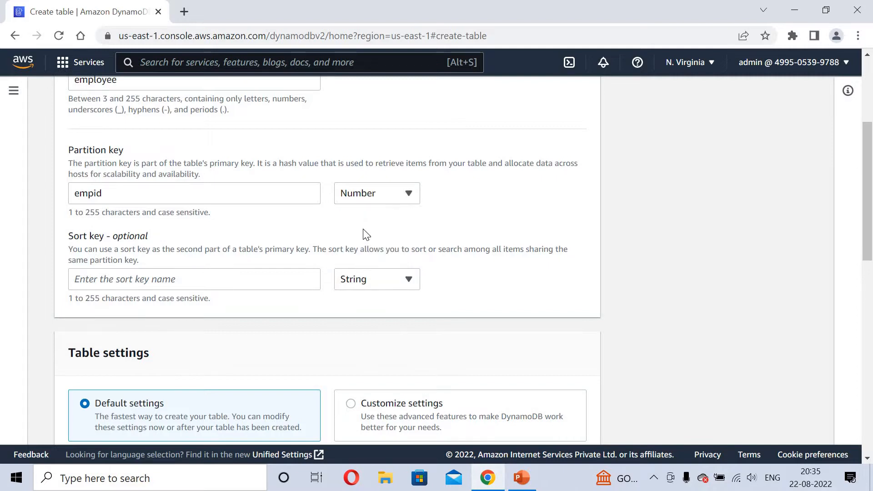
# Review the default table settings, including the read and write capacity
pyautogui.click(220, 277)
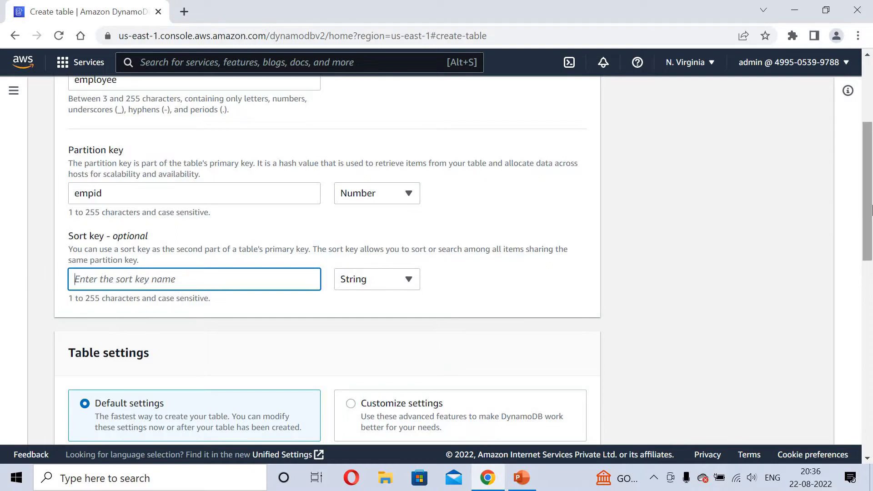
pyautogui.moveTo(870, 211); pyautogui.dragTo(868, 276)
pyautogui.scroll(-1, 869, 277)
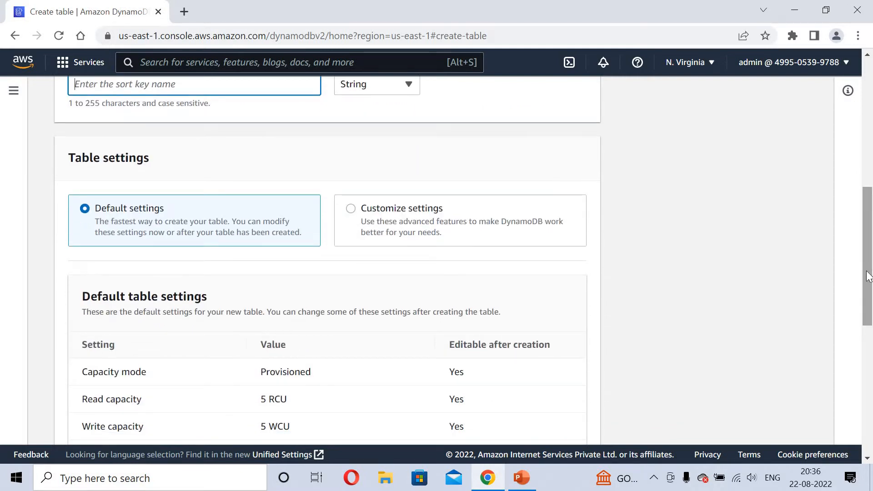
pyautogui.moveTo(868, 277); pyautogui.dragTo(864, 318)
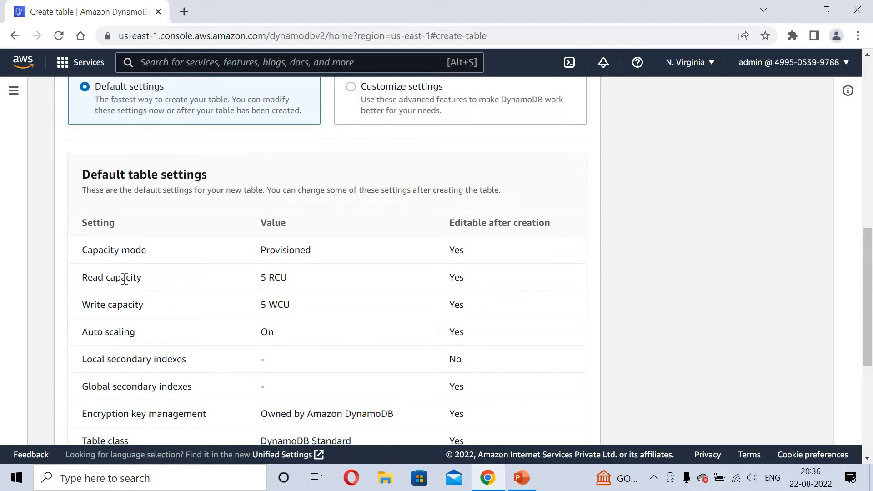
pyautogui.moveTo(124, 278); pyautogui.dragTo(291, 306)
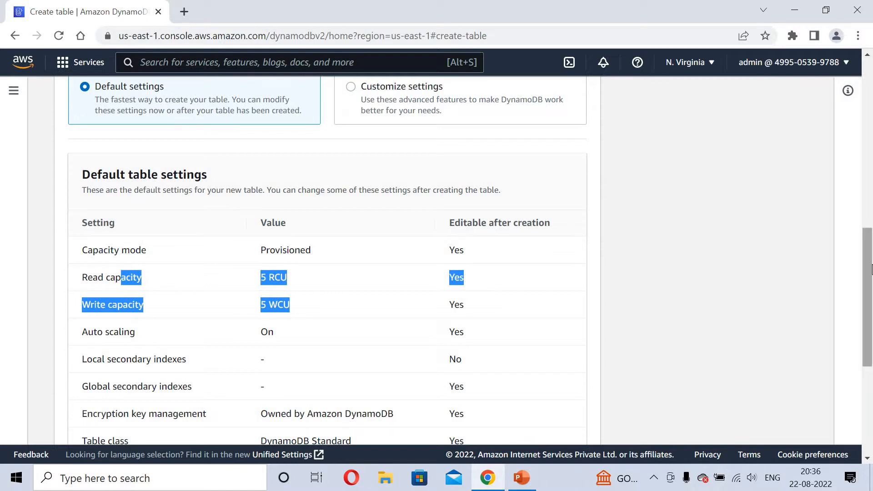
pyautogui.scroll(1, 871, 245)
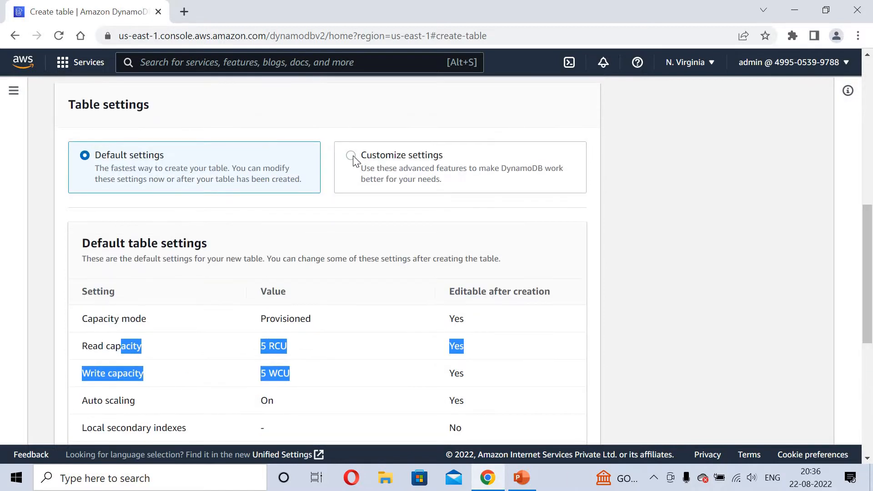
# Switch to customized table settings and examine the table class, capacity, auto scaling and secondary index options
pyautogui.click(576, 164)
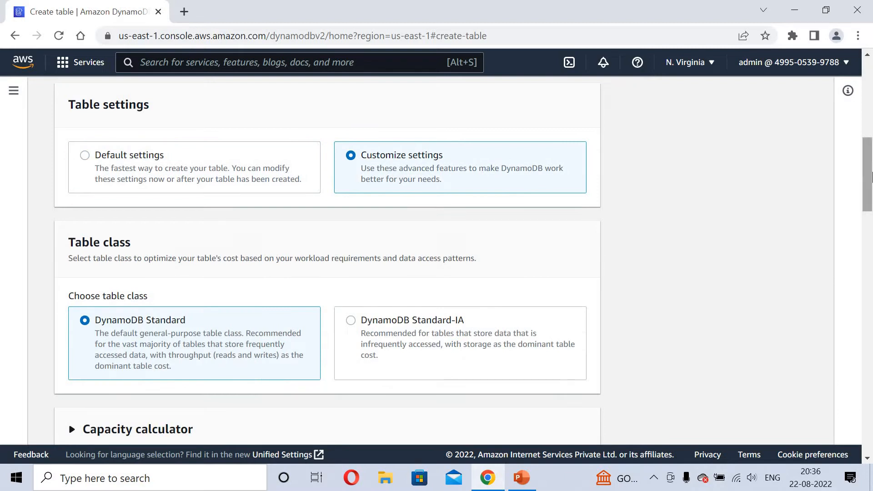
pyautogui.scroll(-9, 871, 214)
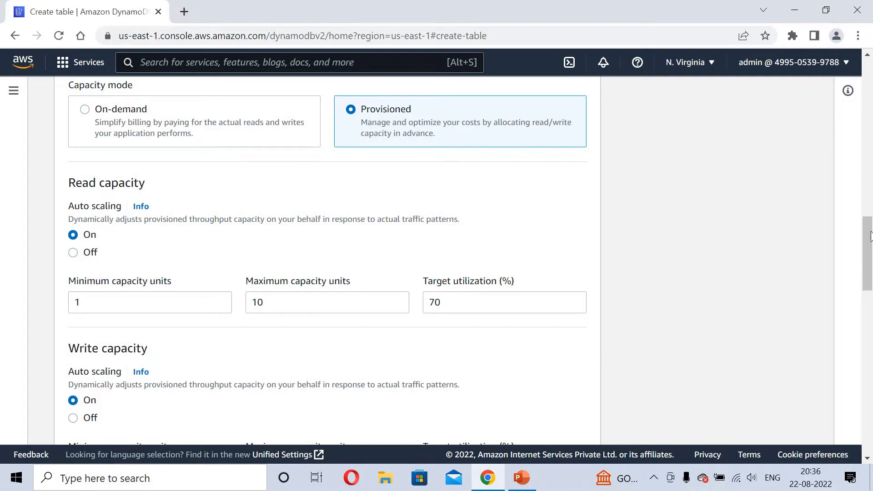
pyautogui.scroll(-4, 870, 236)
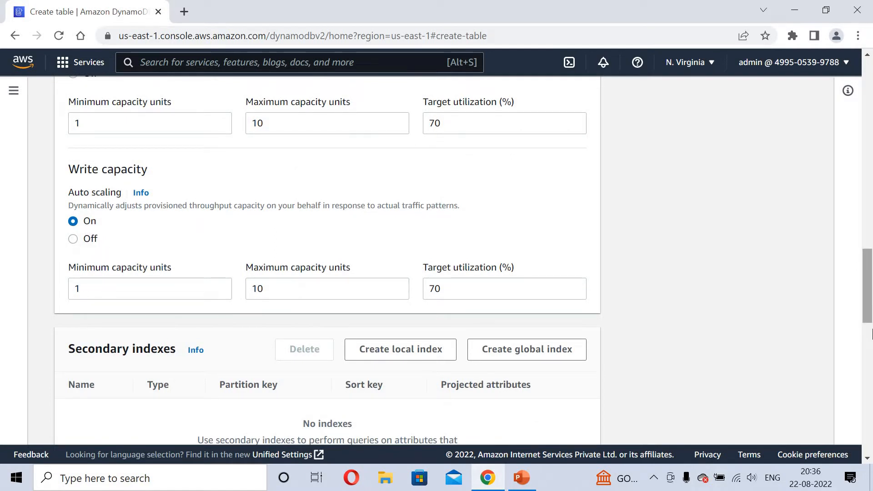
pyautogui.scroll(-3, 871, 334)
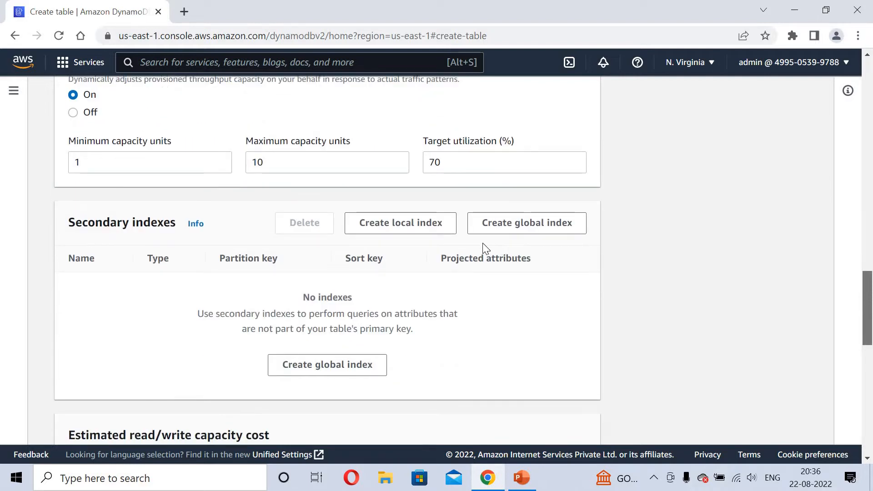
pyautogui.moveTo(872, 322); pyautogui.dragTo(869, 162)
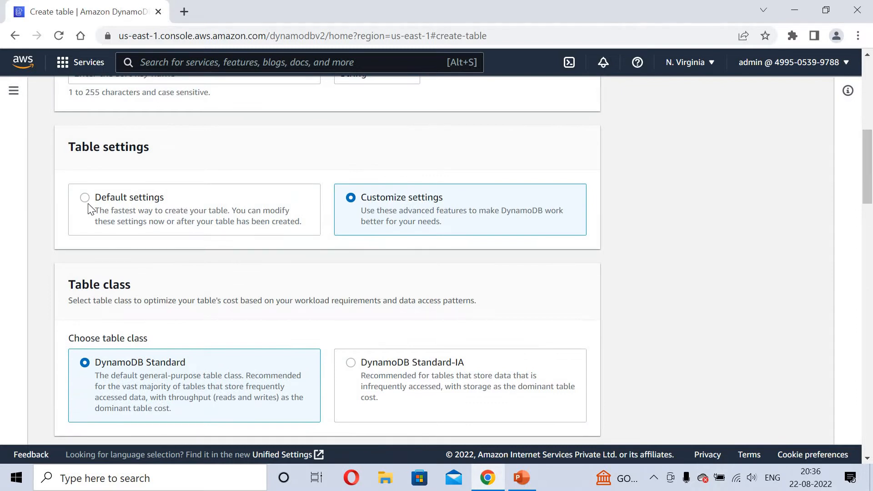
# Choose the default table settings and create the employee table
pyautogui.click(91, 210)
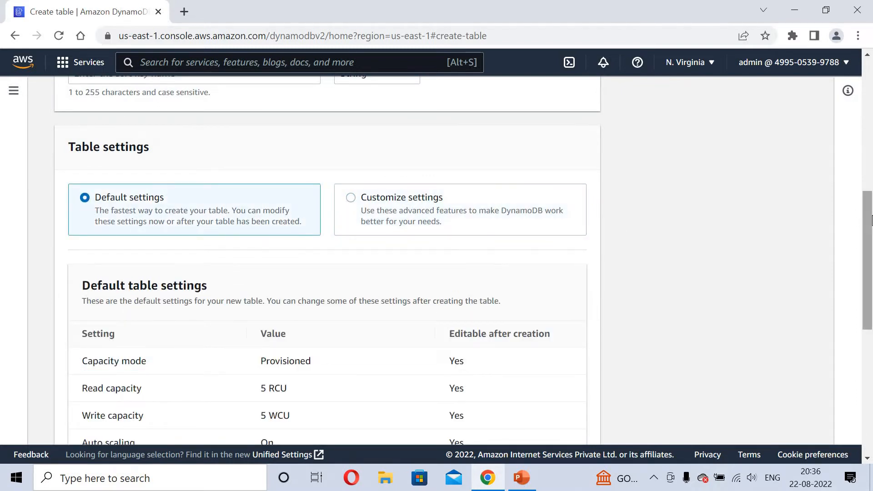
pyautogui.moveTo(872, 216); pyautogui.dragTo(872, 397)
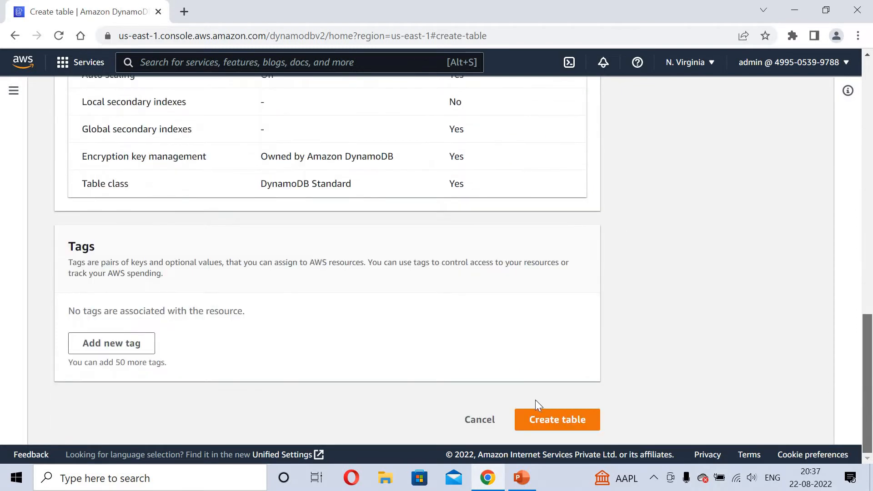
pyautogui.click(538, 423)
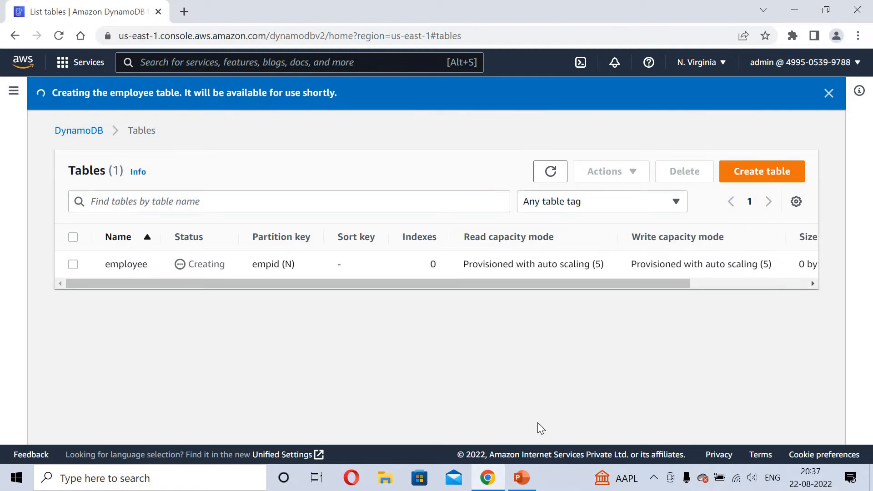
# Refresh the tables list and examine the employee table's status and its read and write capacity modes
pyautogui.click(551, 173)
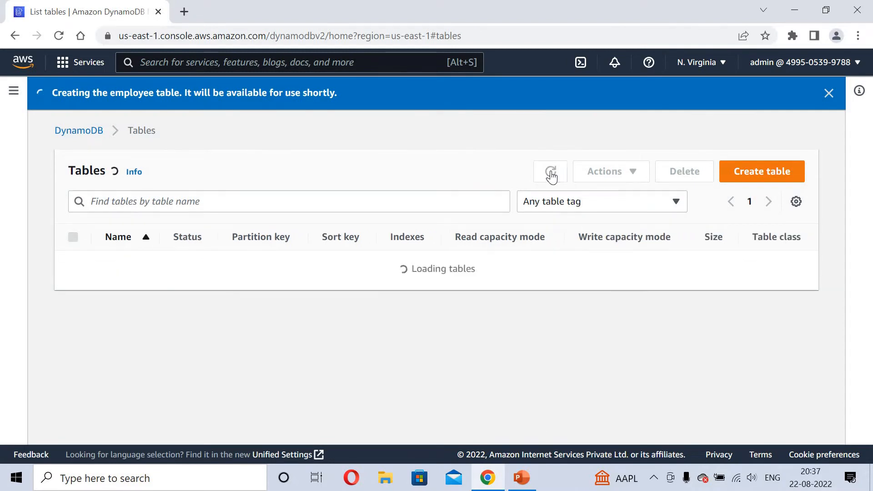
pyautogui.click(551, 172)
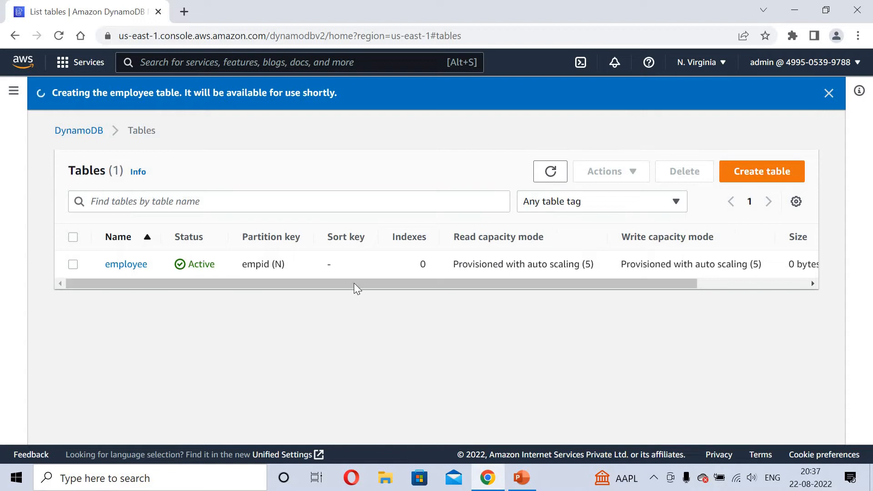
pyautogui.moveTo(482, 284); pyautogui.dragTo(537, 268)
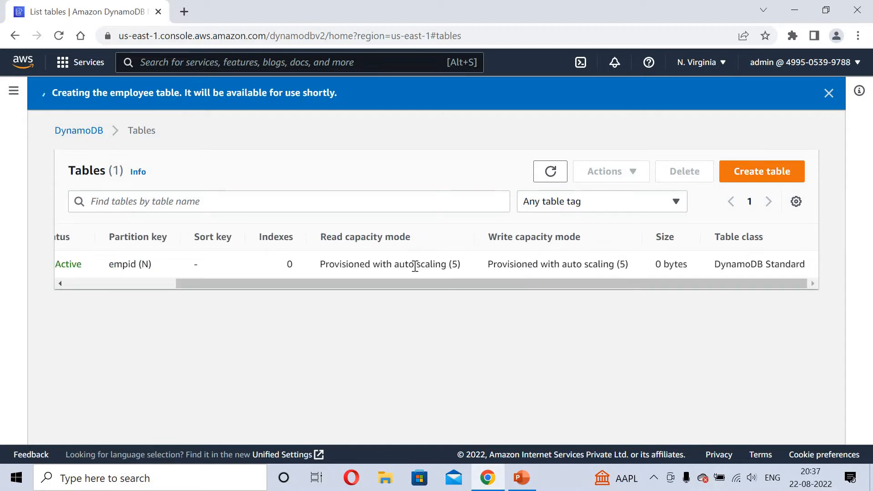
pyautogui.moveTo(415, 266); pyautogui.dragTo(483, 271)
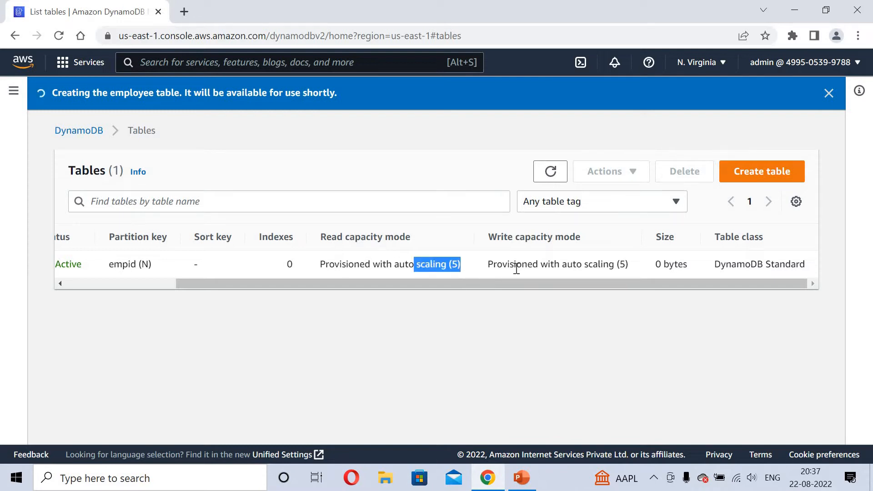
pyautogui.moveTo(516, 265); pyautogui.dragTo(486, 296)
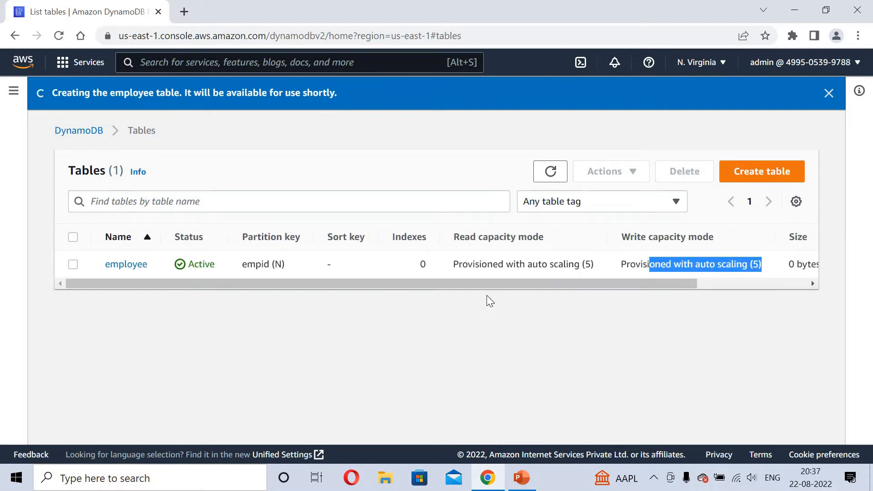
# Open the employee table's items and start a new item with empid set to 1
pyautogui.click(126, 265)
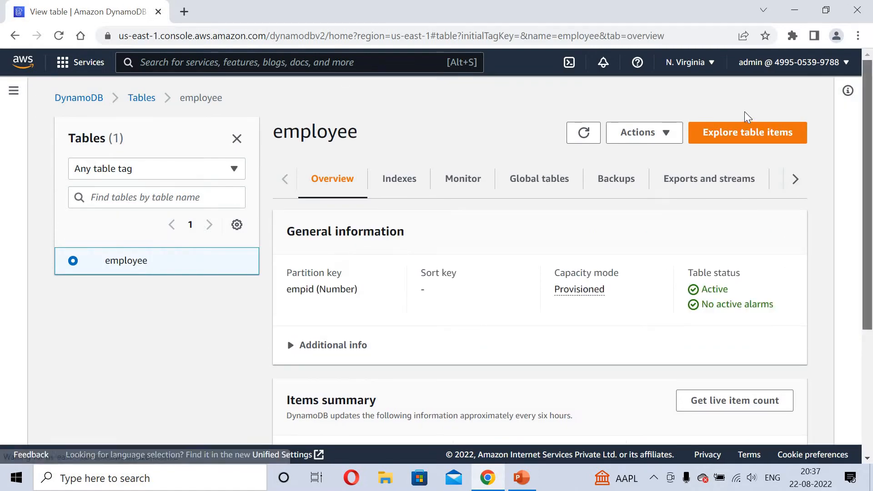
pyautogui.click(744, 132)
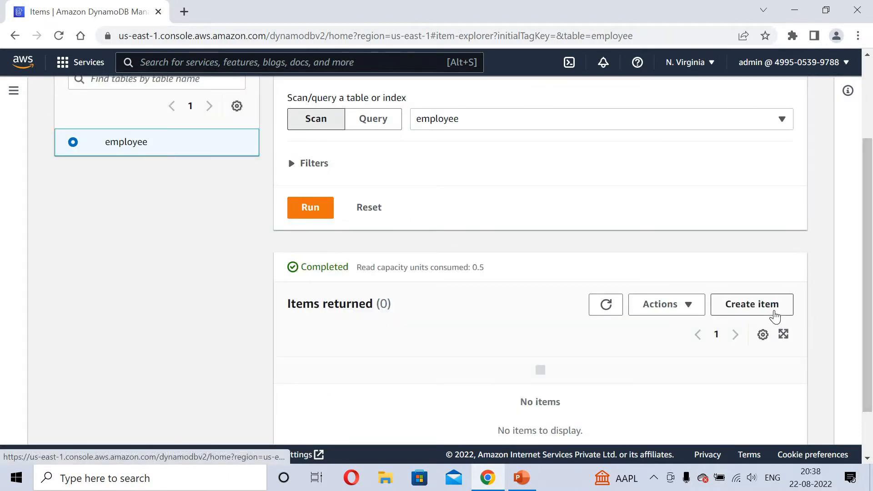
pyautogui.click(775, 316)
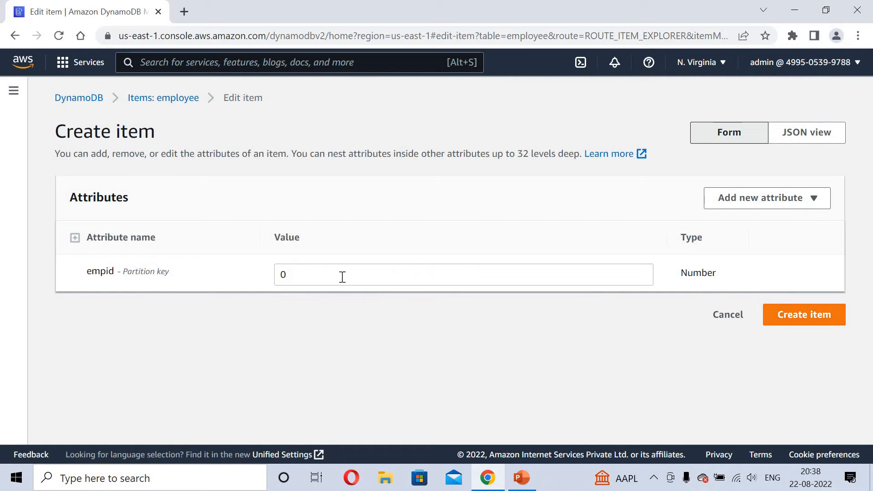
pyautogui.click(342, 277)
pyautogui.write('0')
pyautogui.press('BackSpace')
pyautogui.write('1')
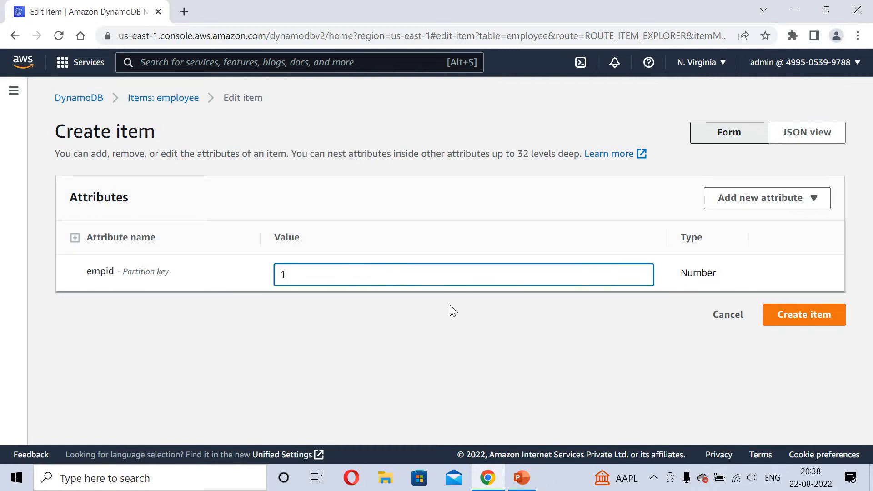
pyautogui.click(832, 282)
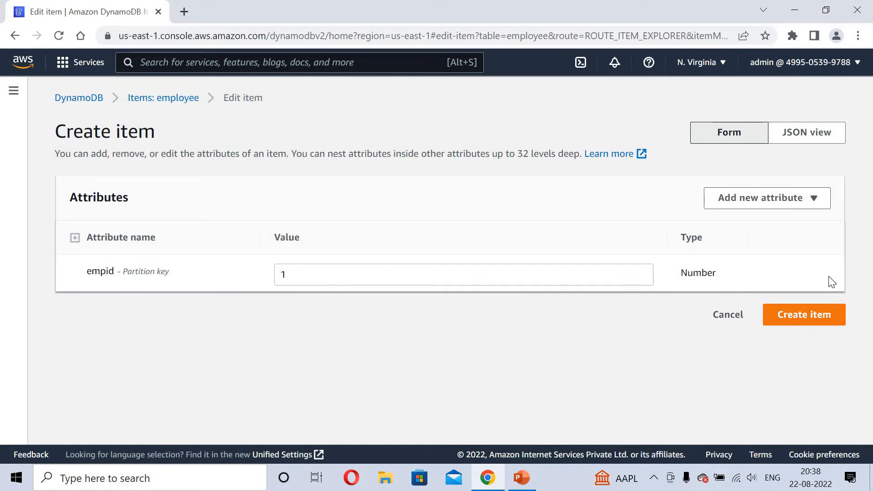
# Add a String attribute named ename to the item and enter the employee's name as its value
pyautogui.click(735, 205)
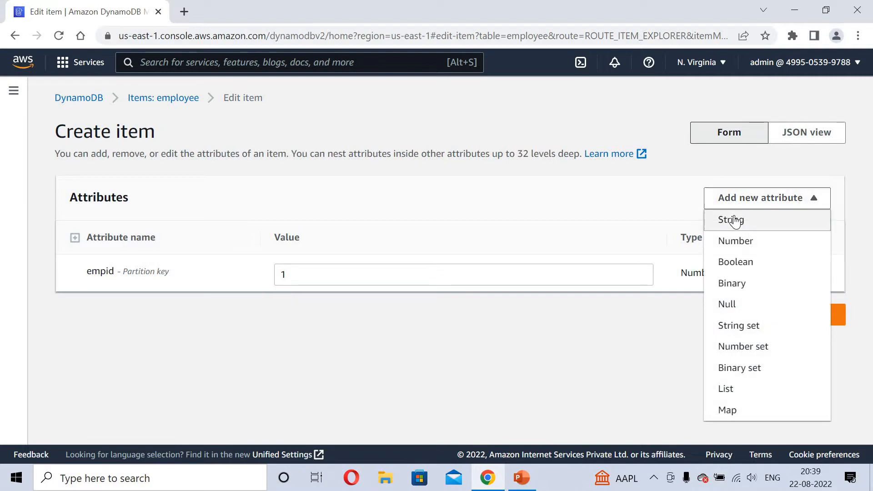
pyautogui.click(732, 220)
pyautogui.write('ename')
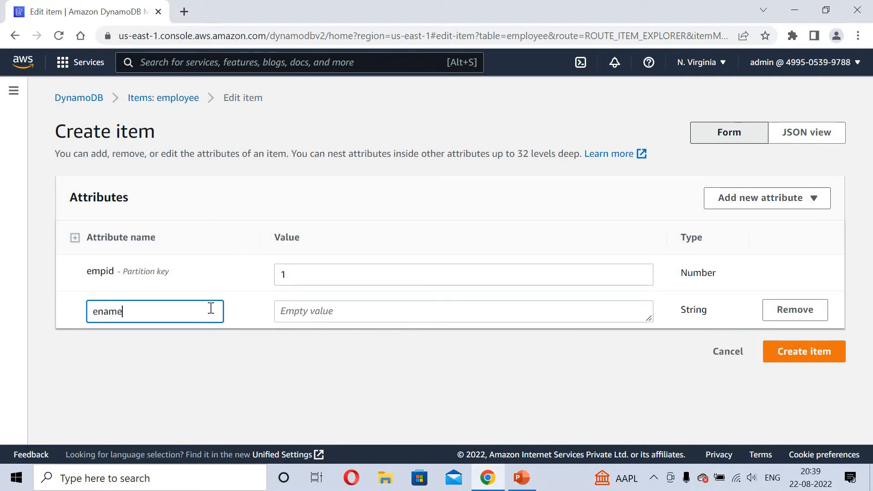
pyautogui.click(283, 314)
pyautogui.click(300, 314)
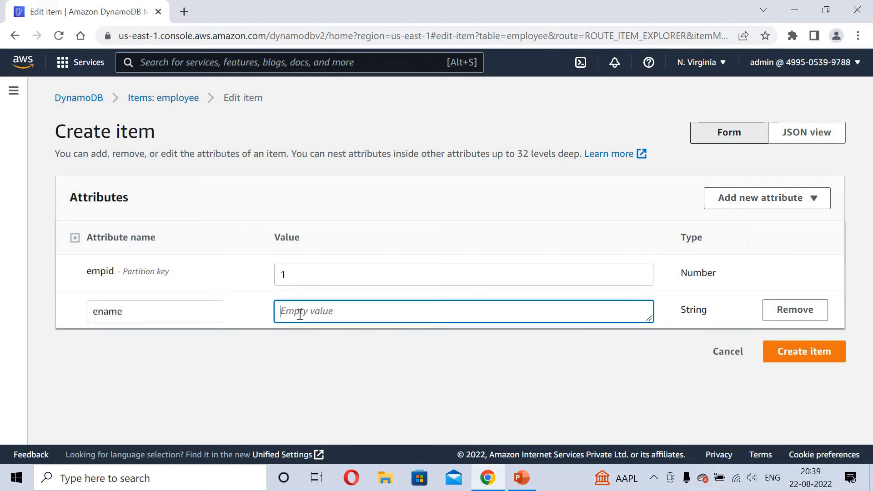
pyautogui.write('akash')
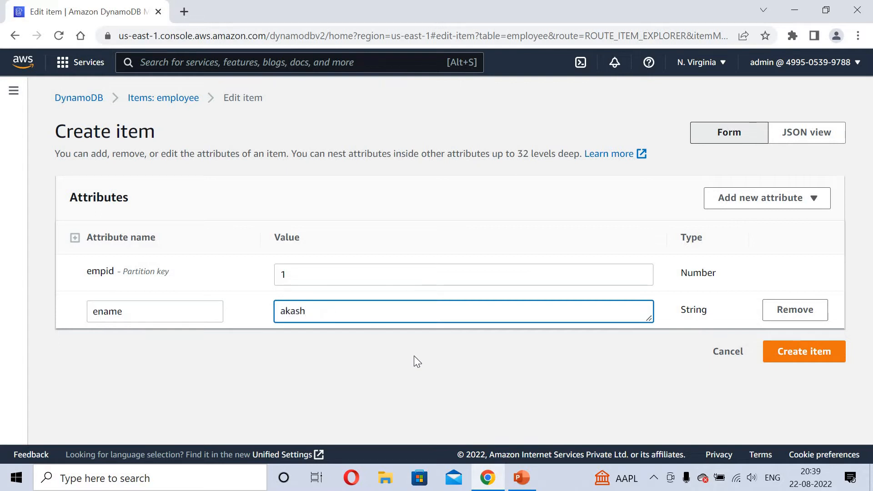
pyautogui.click(414, 355)
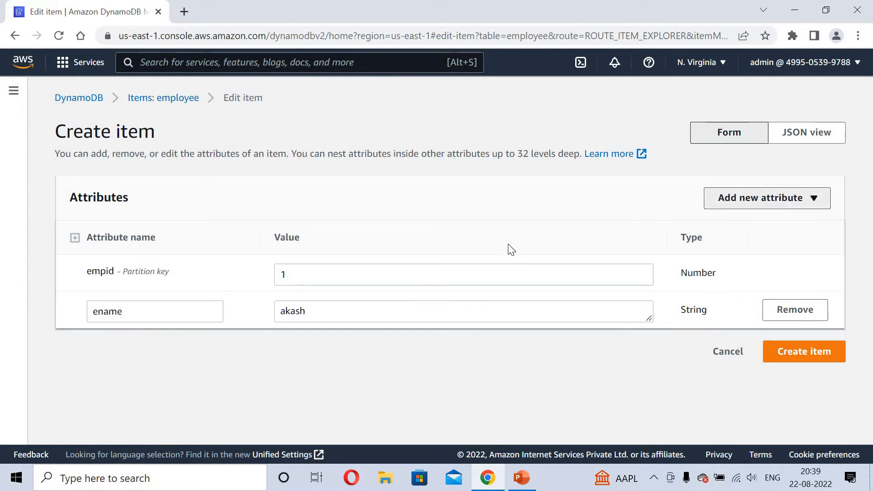
# Add a String attribute named doj with the value 01-08-2022 and create the item
pyautogui.click(730, 200)
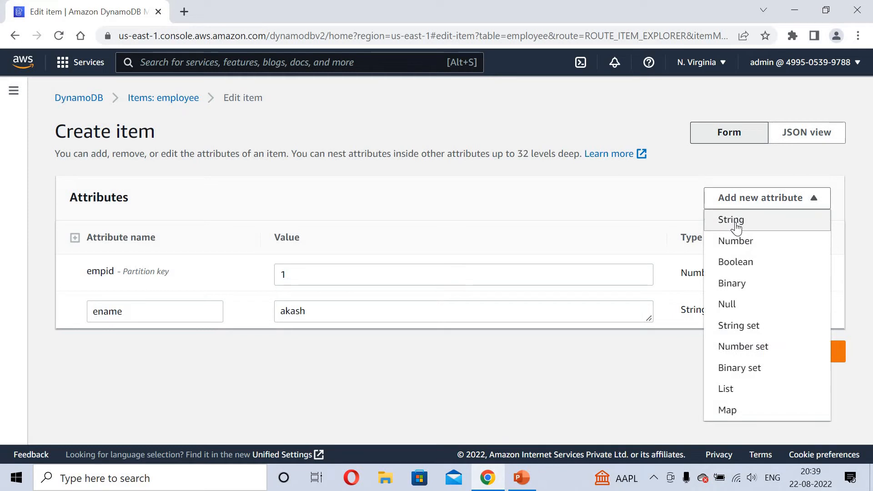
pyautogui.click(736, 222)
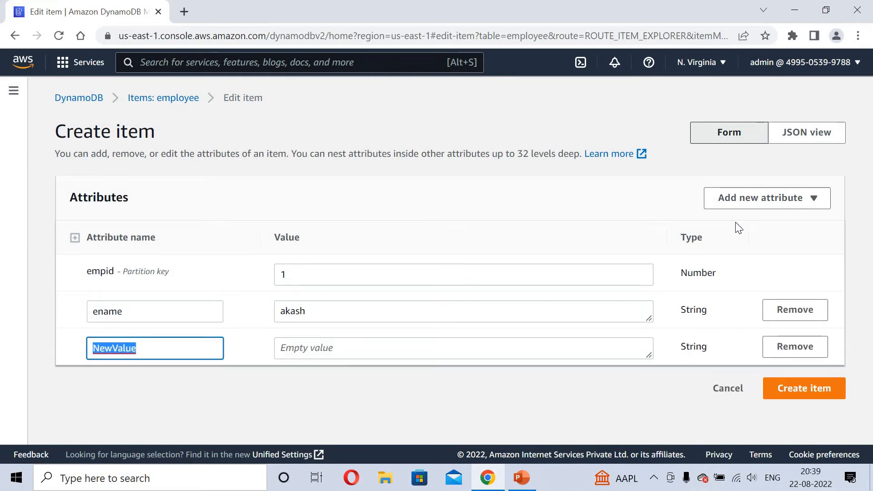
pyautogui.write('doj')
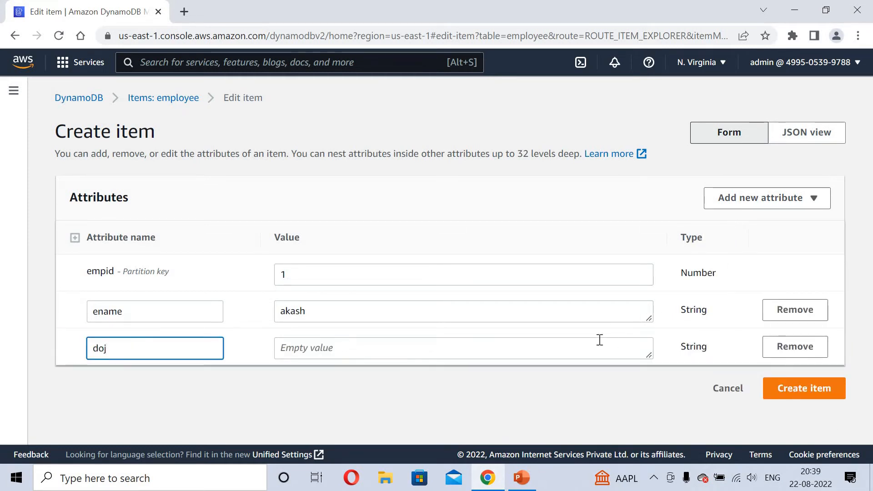
pyautogui.click(592, 348)
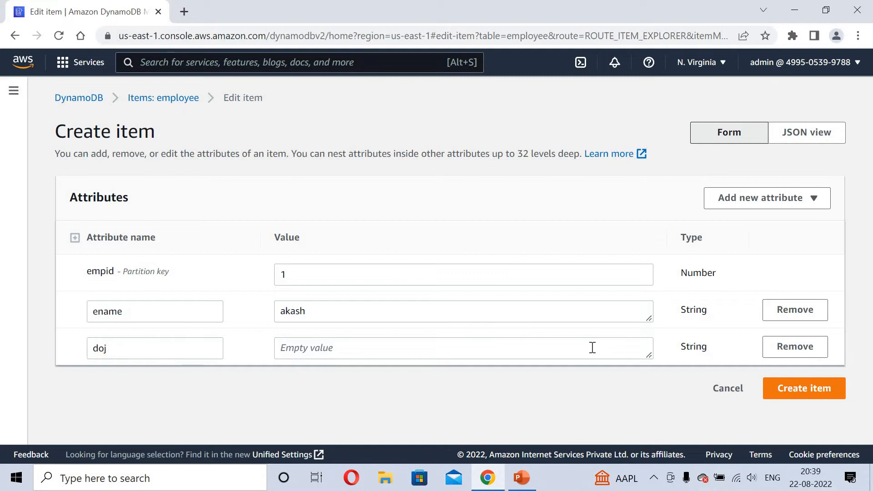
pyautogui.write('01-0')
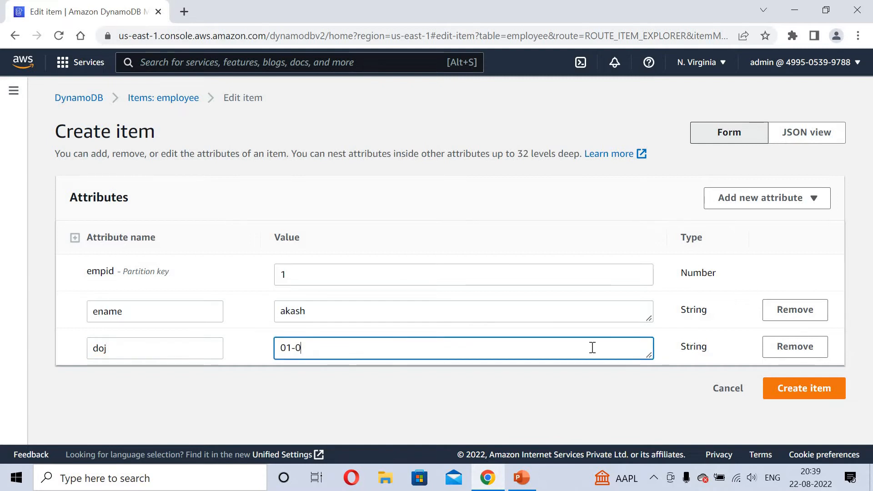
pyautogui.write('8-2022')
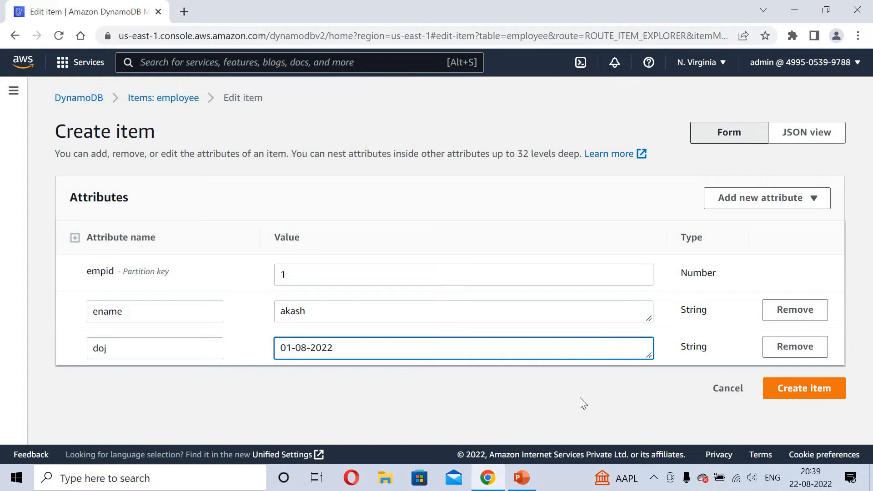
pyautogui.click(806, 377)
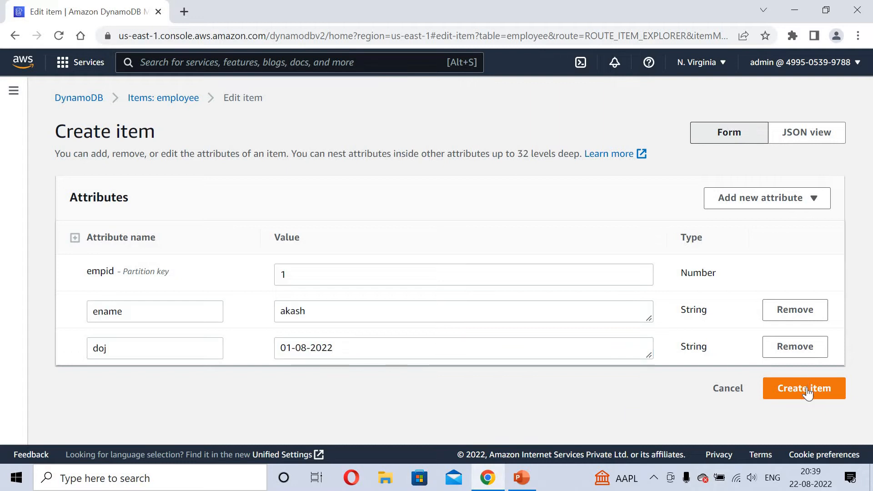
pyautogui.click(807, 390)
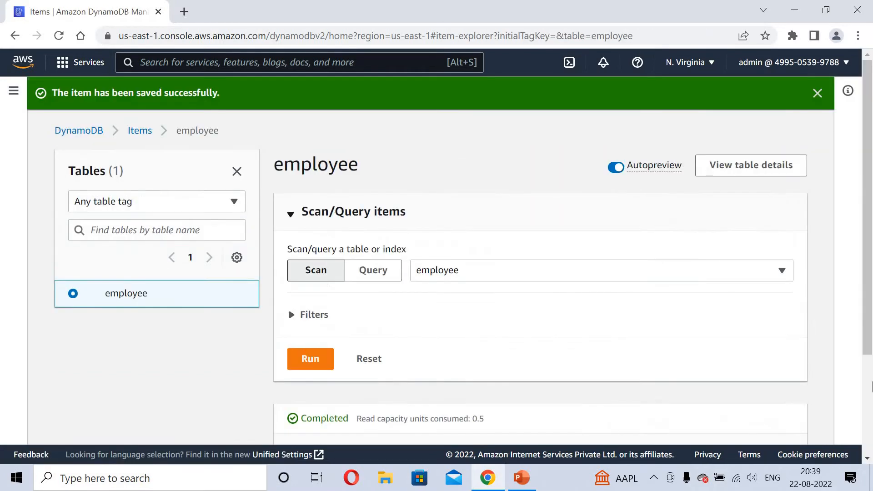
# Select the saved item in the employee table's results, view the actions available for it, and clear the selection
pyautogui.scroll(-3, 872, 386)
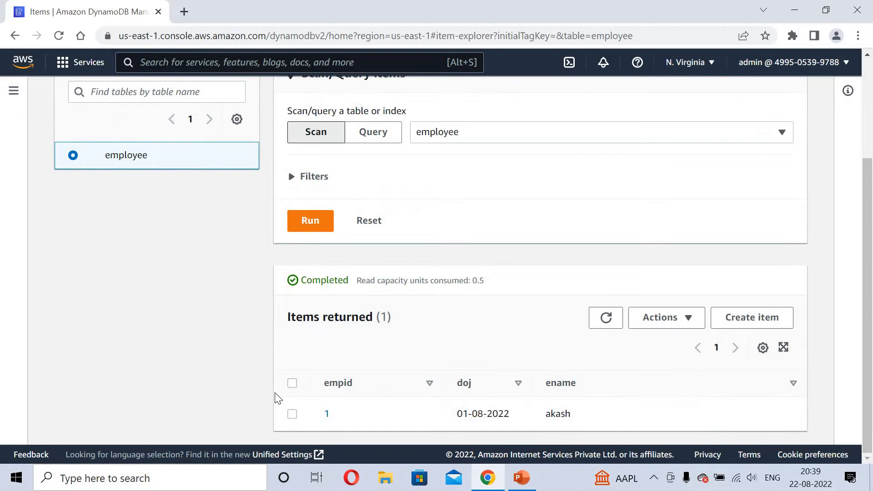
pyautogui.click(292, 414)
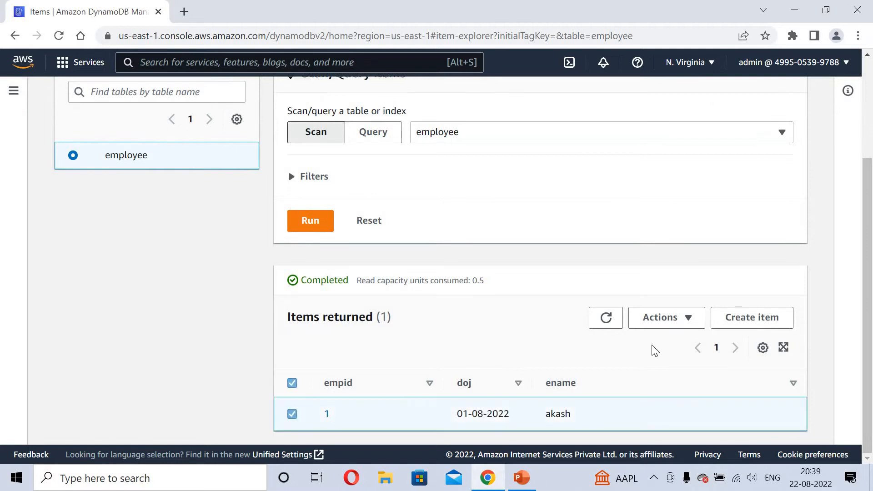
pyautogui.click(673, 322)
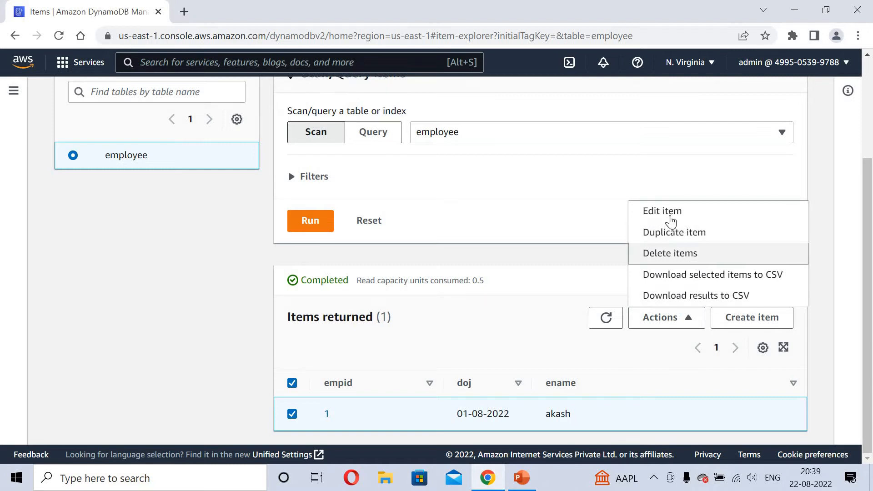
pyautogui.click(481, 343)
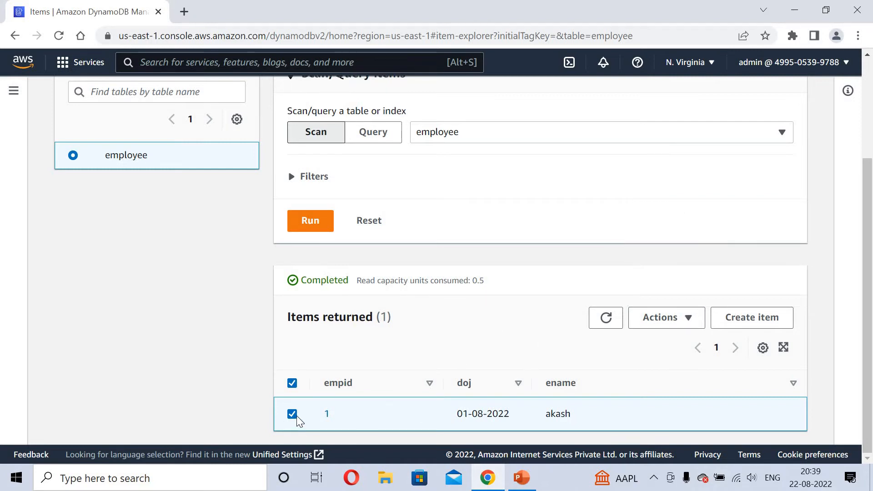
pyautogui.click(292, 414)
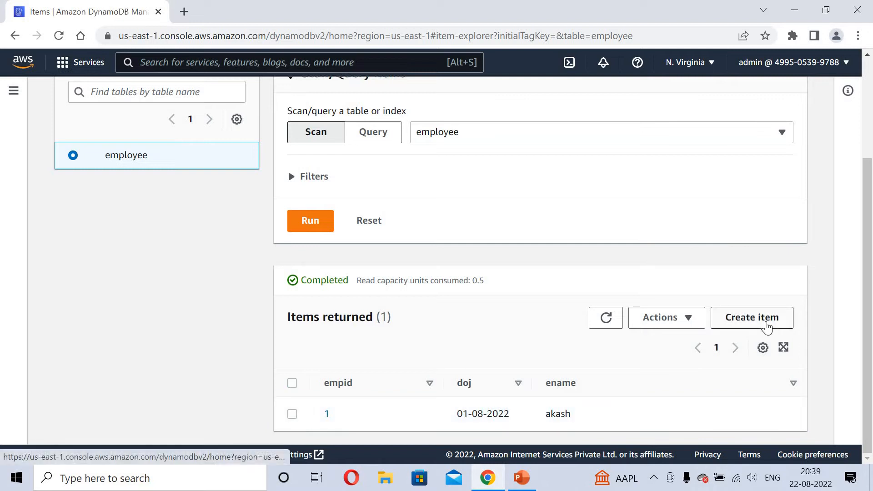
# Start another item in the employee table with empid set to 2
pyautogui.click(767, 323)
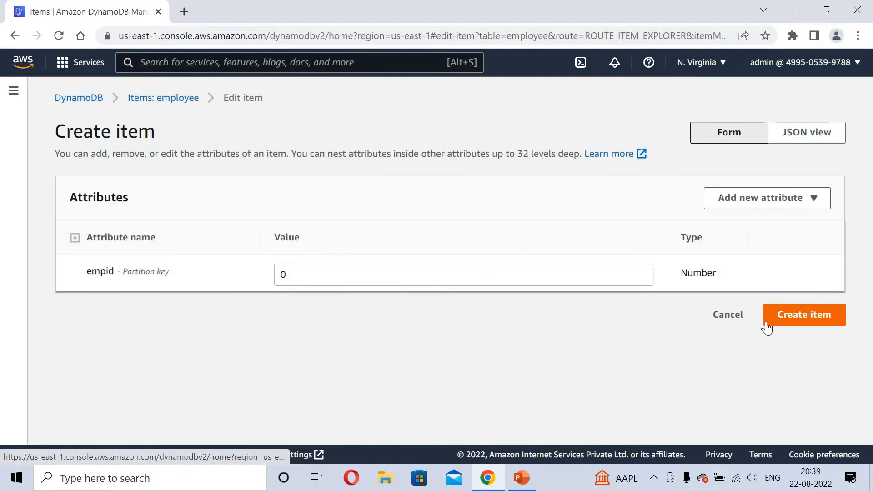
pyautogui.click(332, 265)
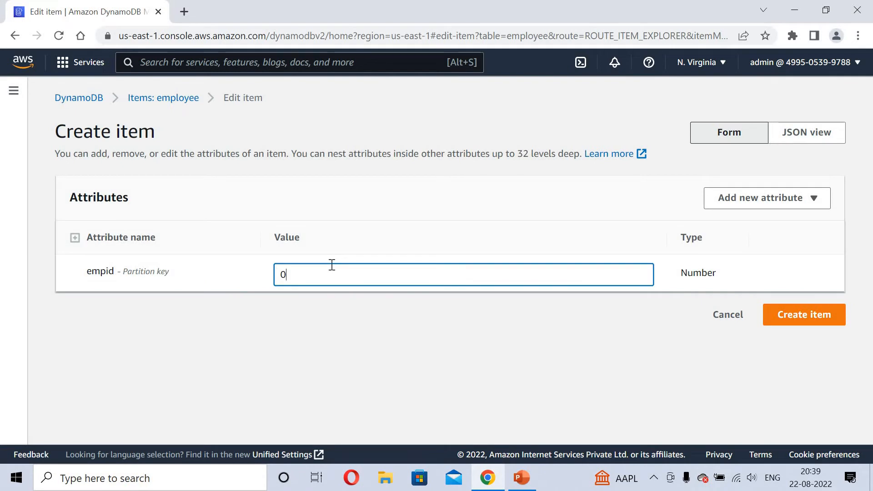
pyautogui.press('BackSpace')
pyautogui.write('2')
# Add a String attribute named ename to the second item and enter the employee's name as its value
pyautogui.click(733, 204)
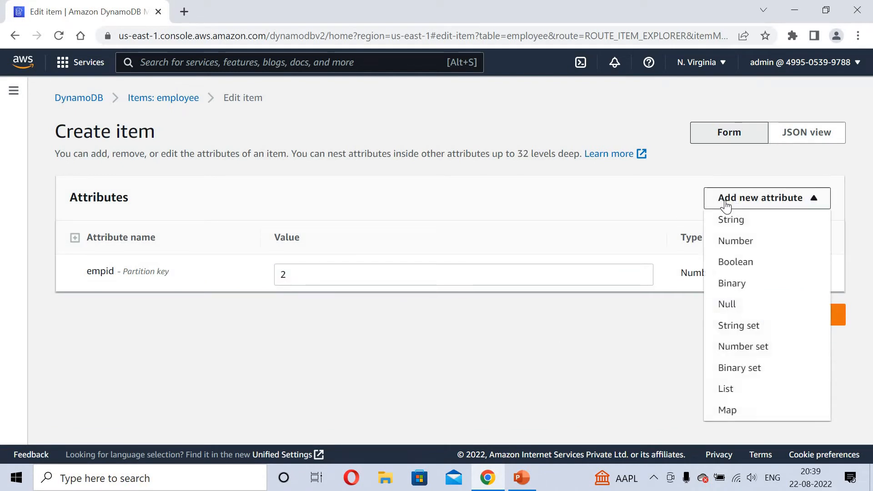
pyautogui.click(730, 221)
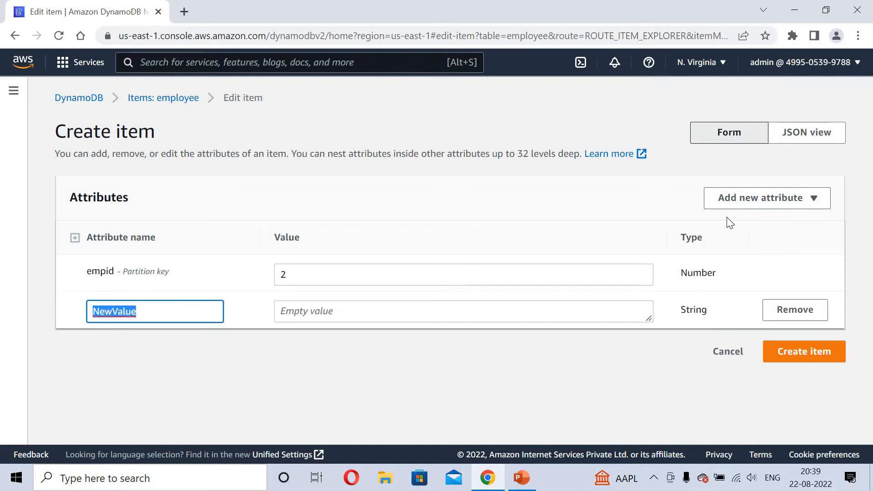
pyautogui.write('ename')
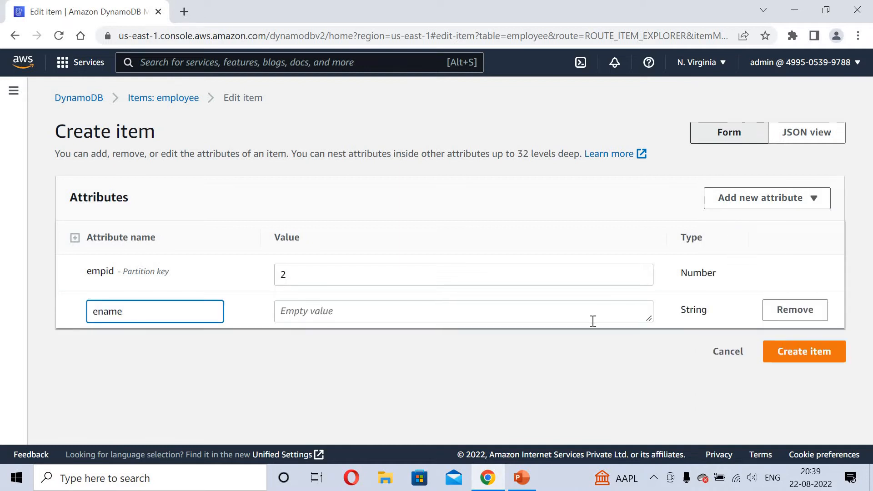
pyautogui.click(591, 321)
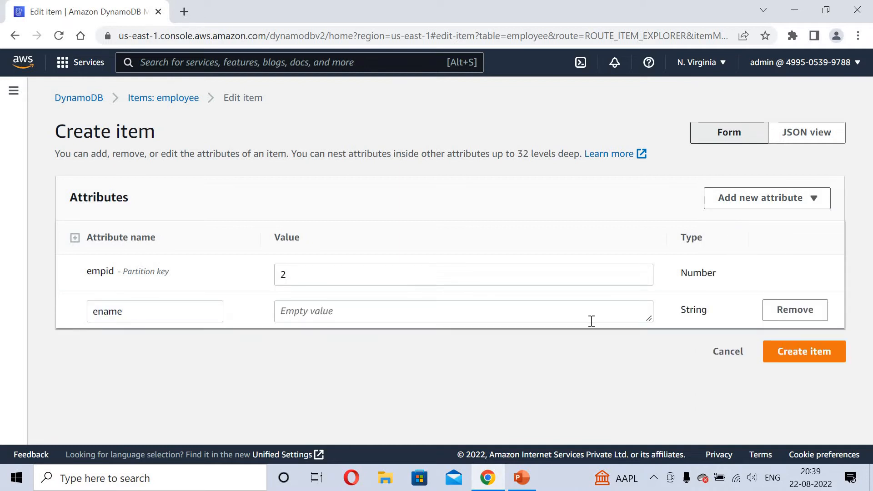
pyautogui.click(592, 322)
pyautogui.write('rahul')
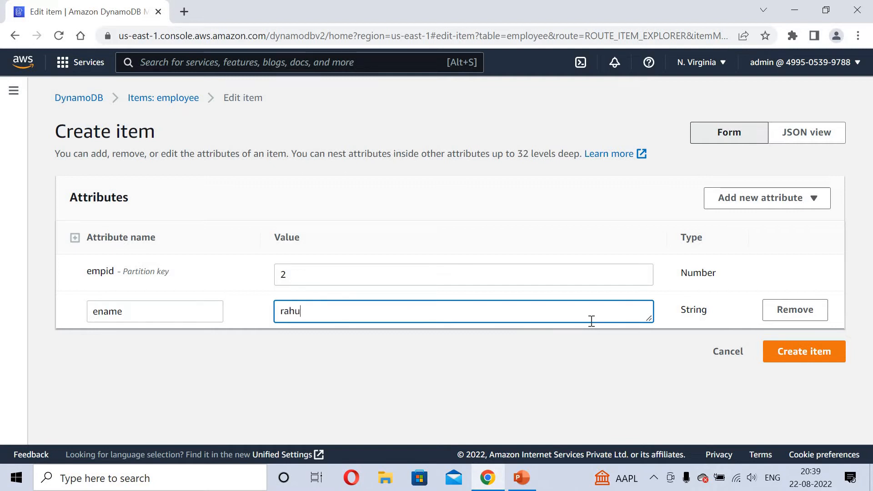
# Add a String attribute named dname with the value cse and create the item
pyautogui.click(750, 204)
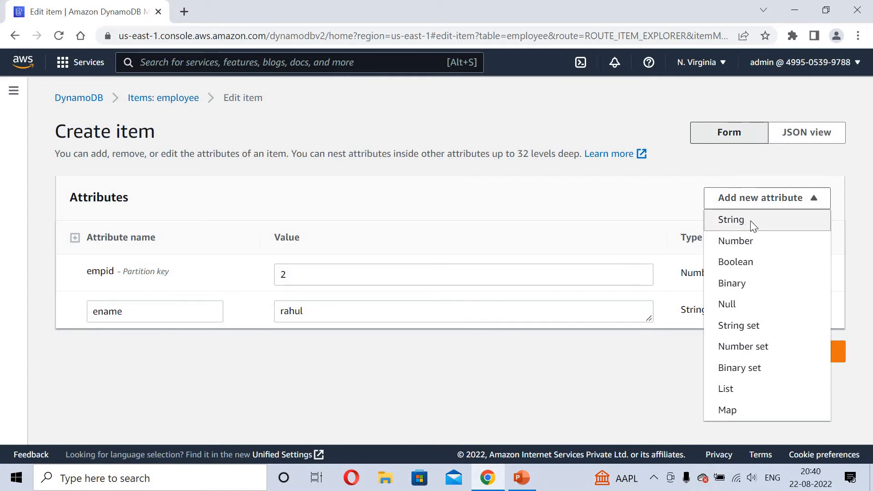
pyautogui.click(750, 221)
pyautogui.write('dname')
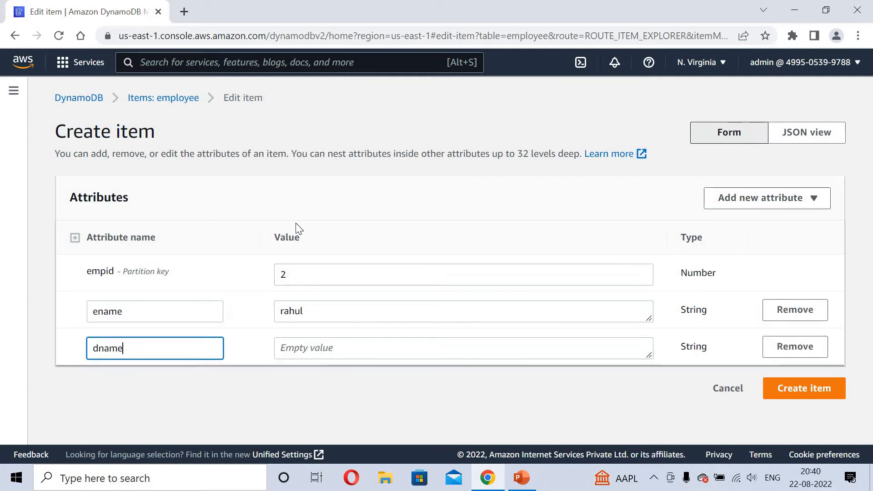
pyautogui.click(174, 297)
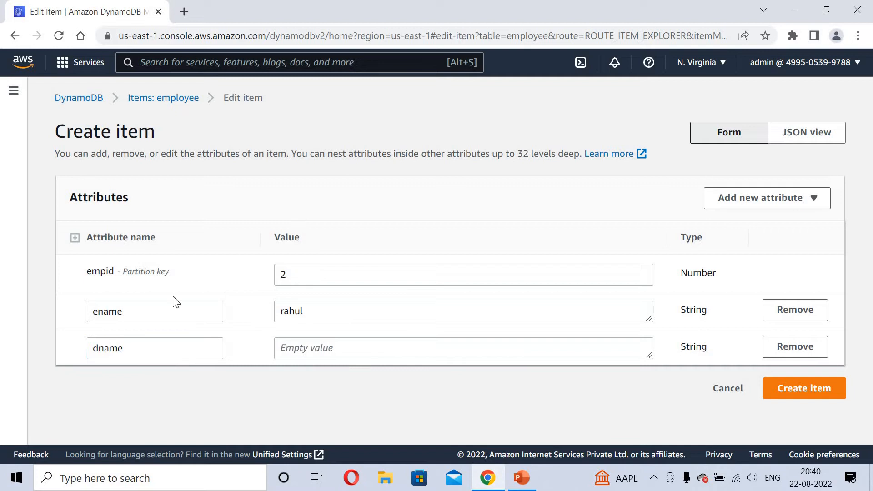
pyautogui.click(326, 353)
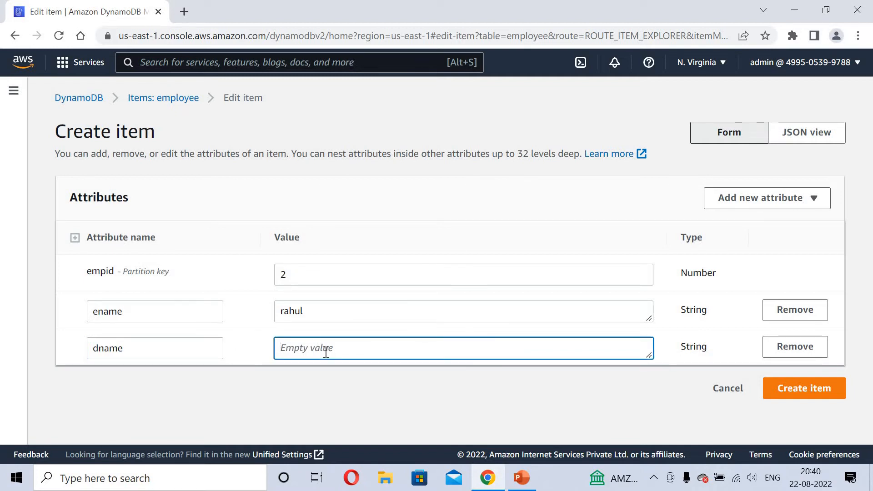
pyautogui.write('cse')
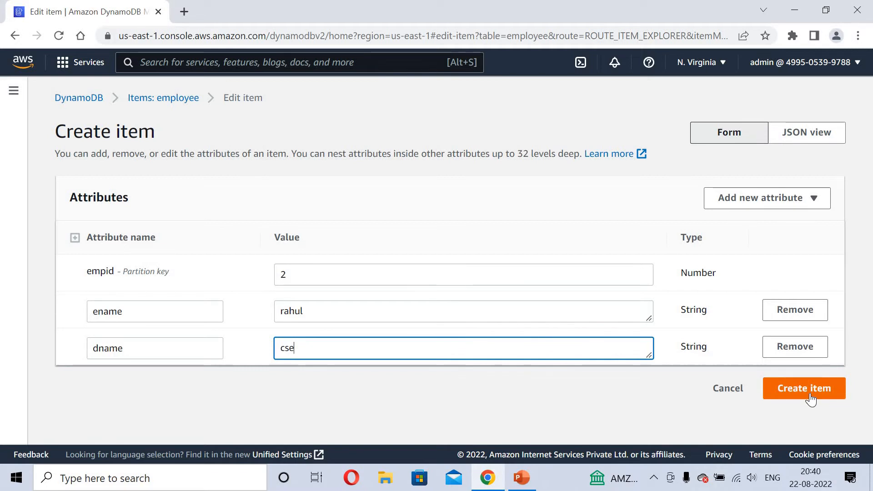
pyautogui.click(812, 400)
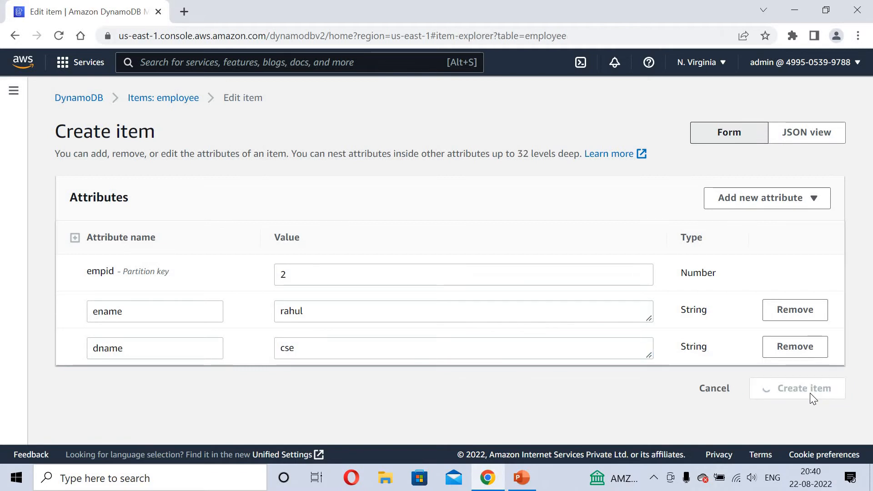
# Refresh the returned items and examine the dname, doj and ename values of both employee items
pyautogui.scroll(-3, 869, 392)
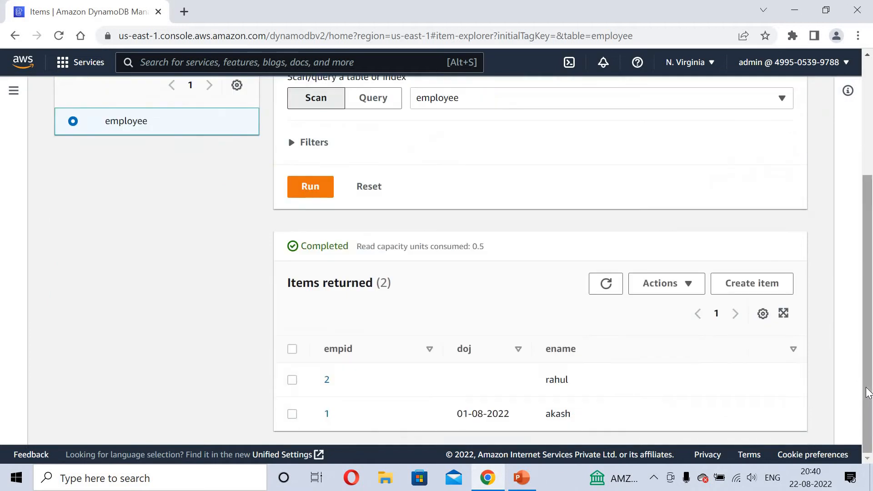
pyautogui.click(609, 283)
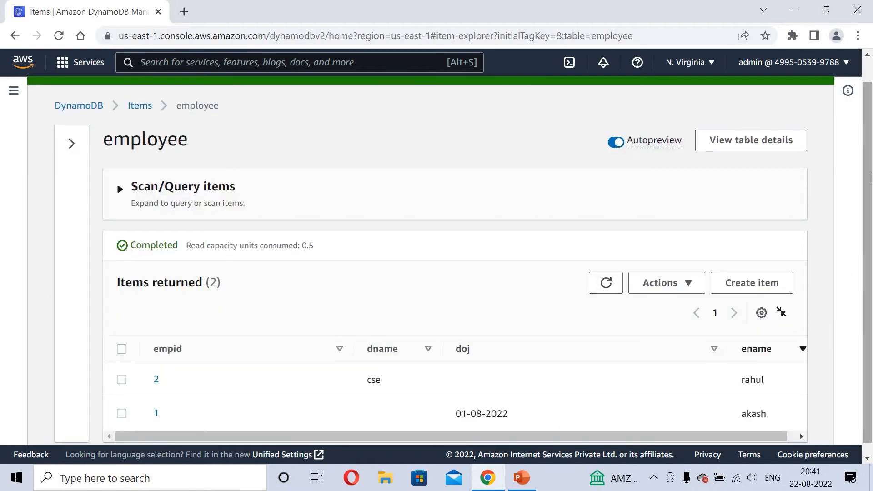
pyautogui.scroll(-1, 871, 204)
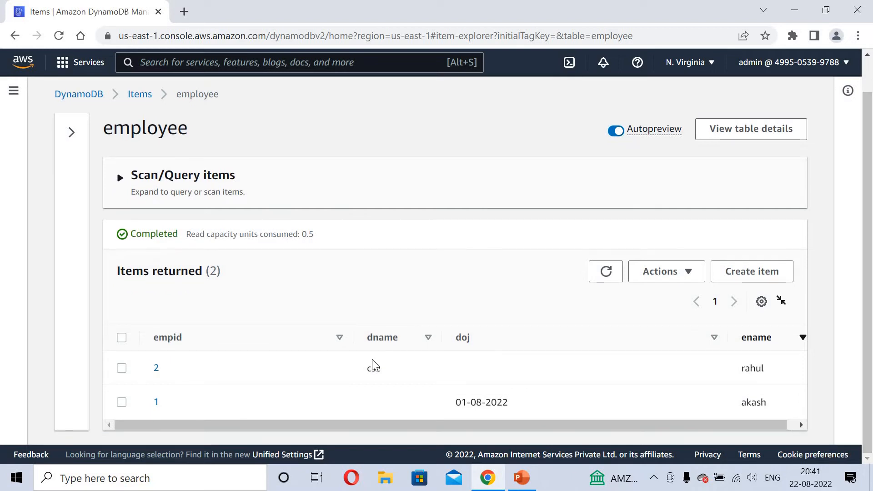
pyautogui.moveTo(372, 373)
pyautogui.doubleClick(380, 375)
pyautogui.click(161, 374)
# Start a third item in the employee table with empid set to 3
pyautogui.click(766, 281)
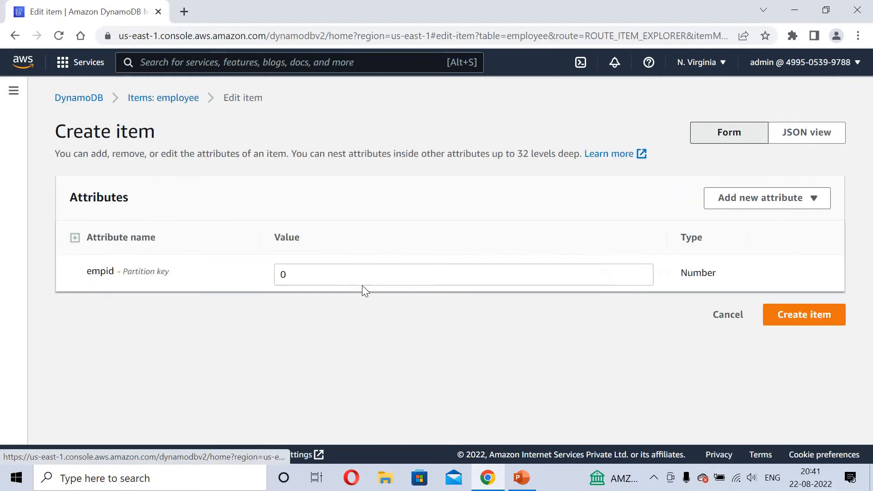
pyautogui.click(339, 271)
pyautogui.write('0')
pyautogui.press('BackSpace')
pyautogui.write('2')
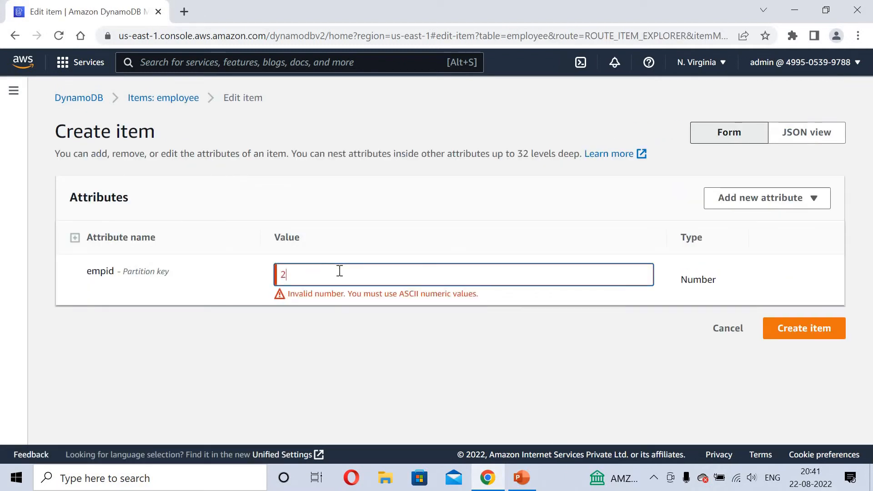
pyautogui.press('BackSpace')
pyautogui.write('3')
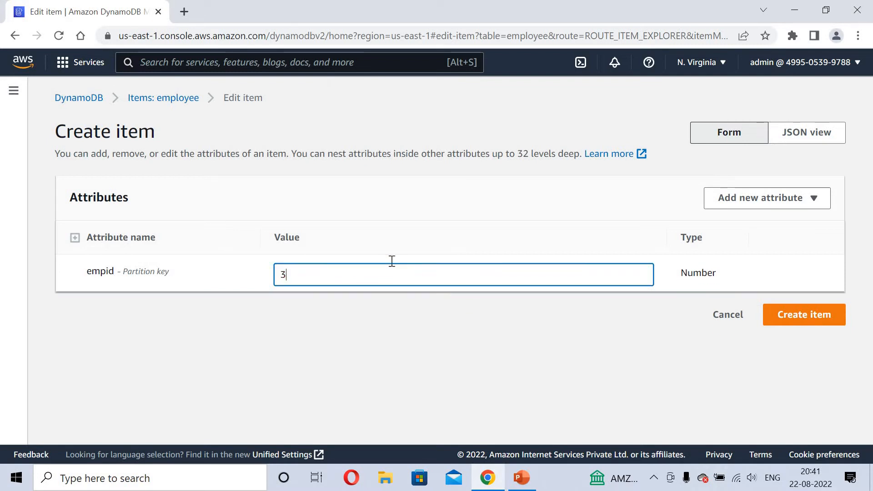
# Add a String attribute named ename to the third item and enter the employee's name as its value
pyautogui.click(762, 201)
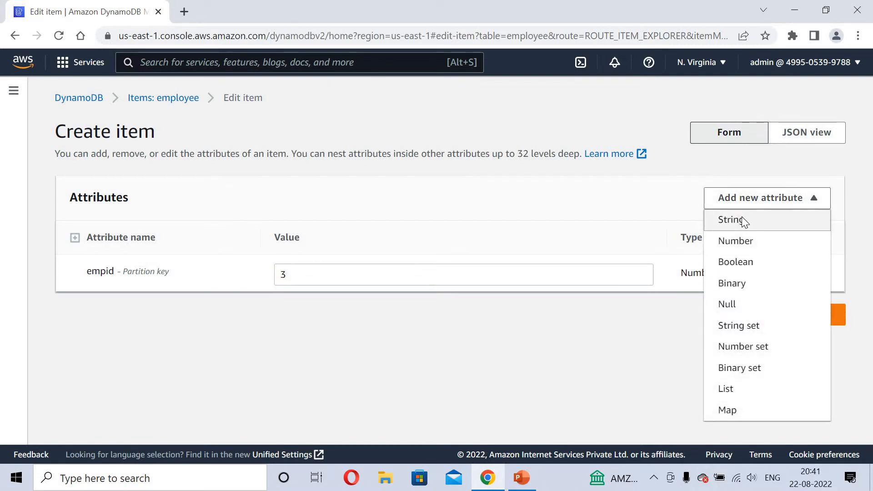
pyautogui.click(742, 220)
pyautogui.write('e')
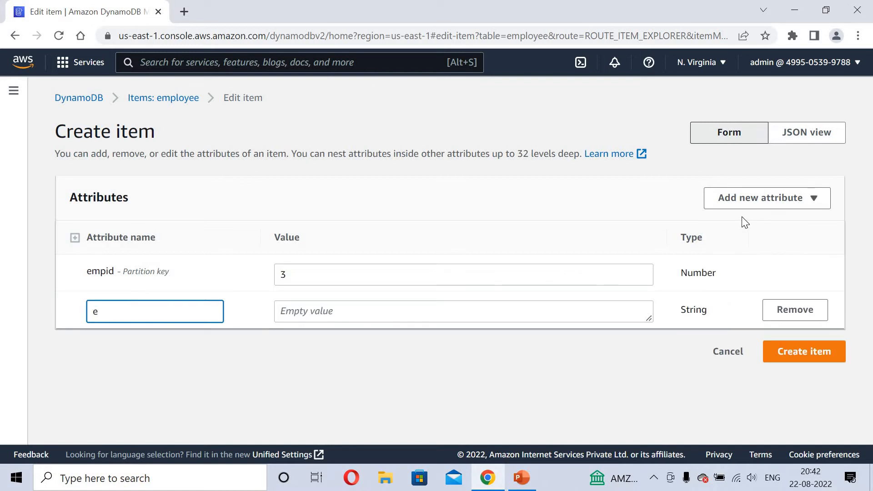
pyautogui.write('name')
pyautogui.click(552, 315)
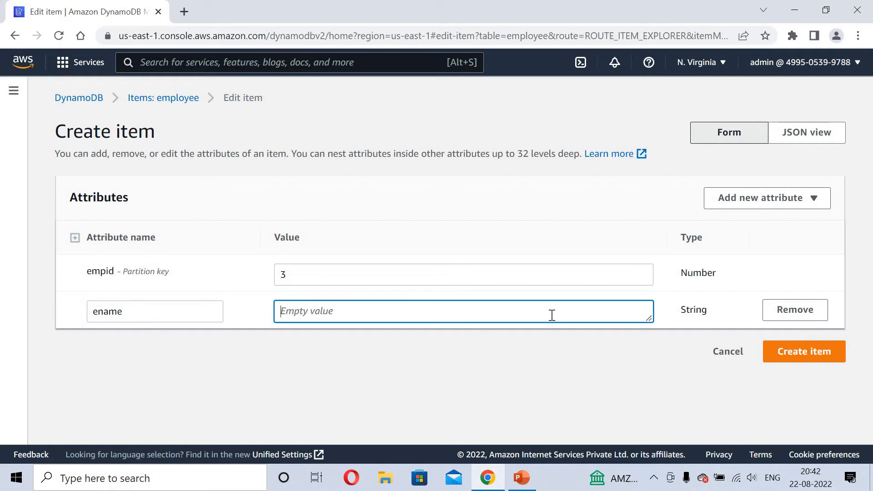
pyautogui.write('john')
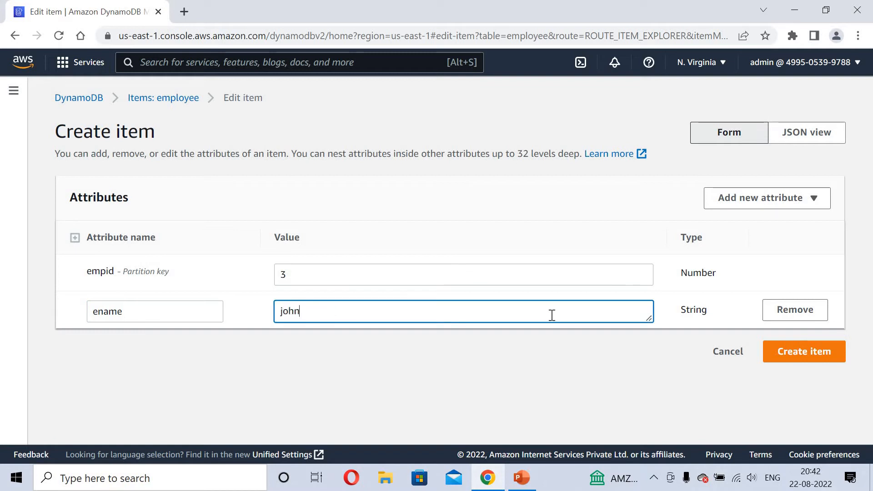
# Add a String attribute named eage with the value 34 and create the item
pyautogui.click(756, 202)
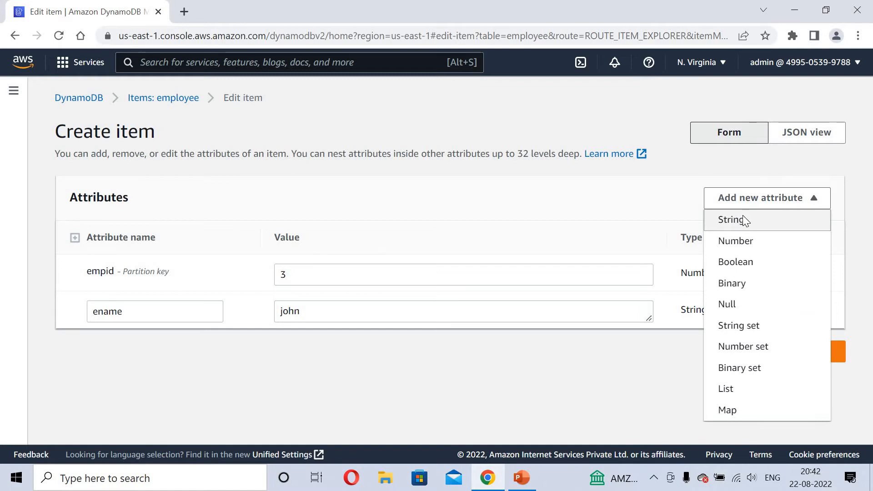
pyautogui.click(745, 220)
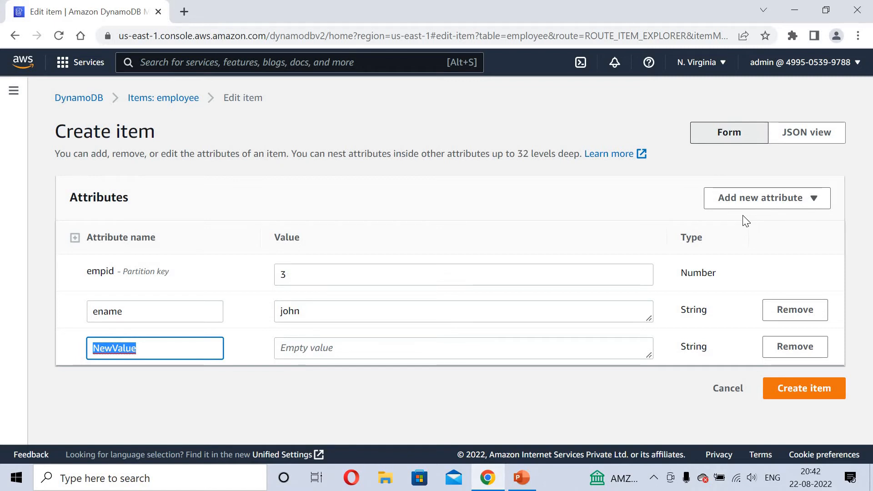
pyautogui.write('d')
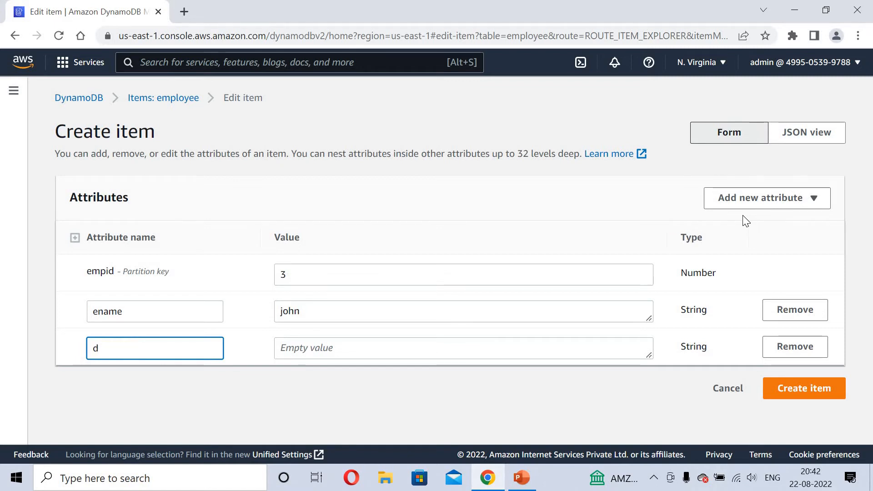
pyautogui.write('eage')
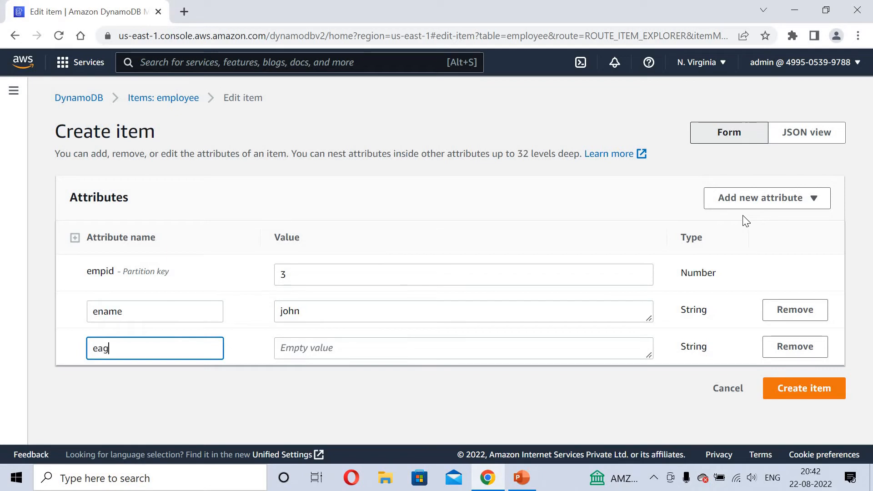
pyautogui.click(377, 349)
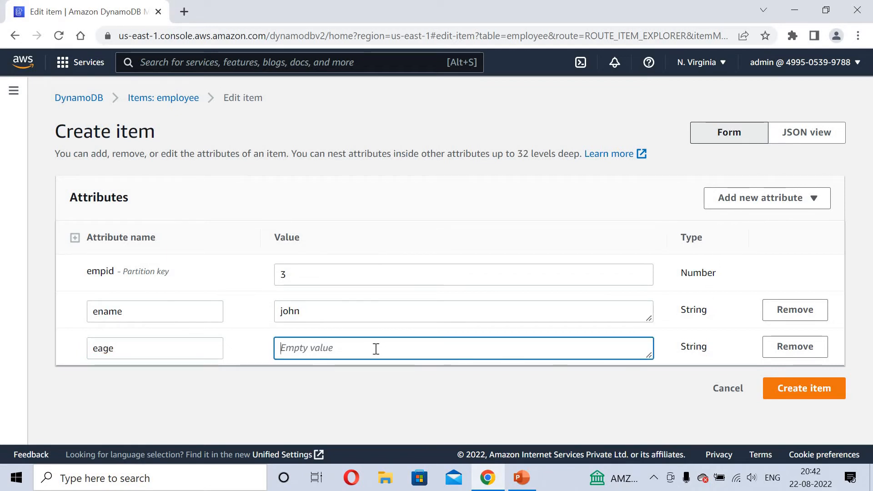
pyautogui.write('34')
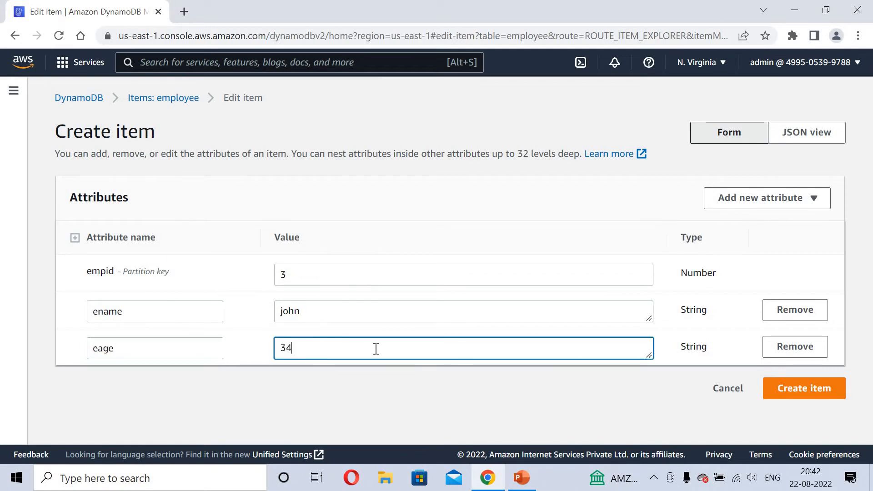
pyautogui.click(783, 390)
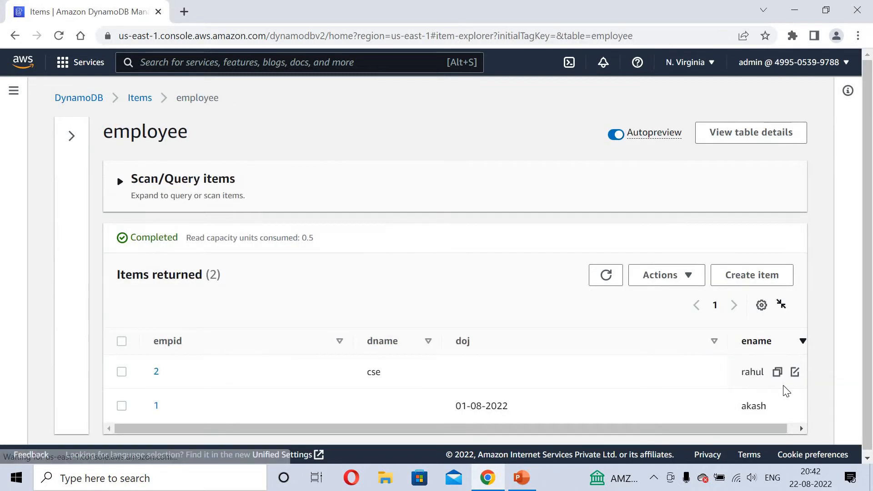
# Refresh the returned employee items and examine the eage value of the item with empid 3
pyautogui.click(606, 308)
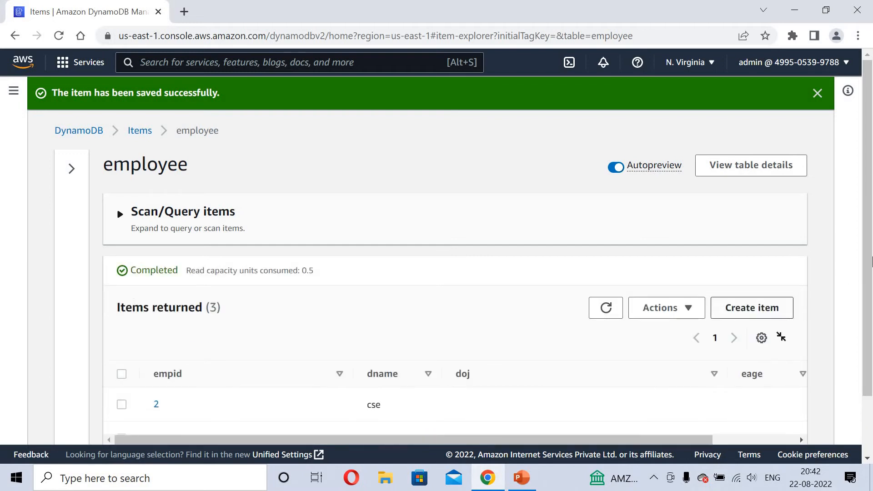
pyautogui.scroll(-2, 872, 351)
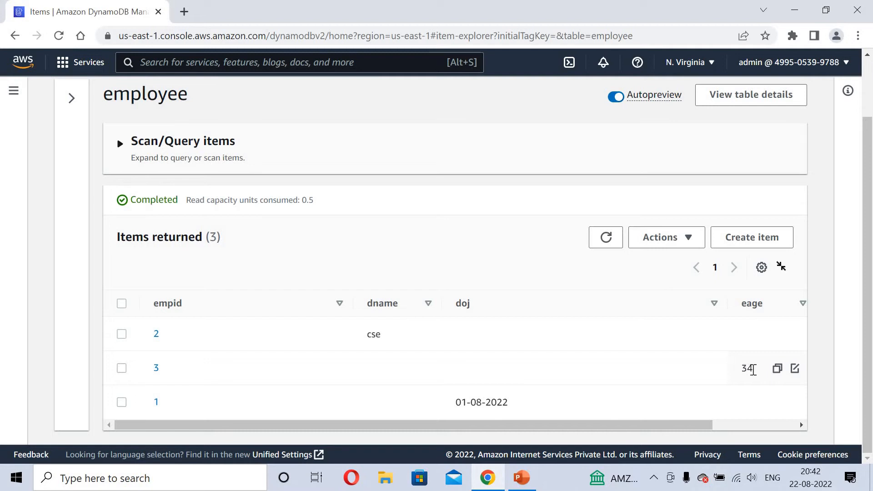
pyautogui.doubleClick(753, 370)
pyautogui.click(294, 362)
pyautogui.moveTo(870, 150); pyautogui.dragTo(872, 88)
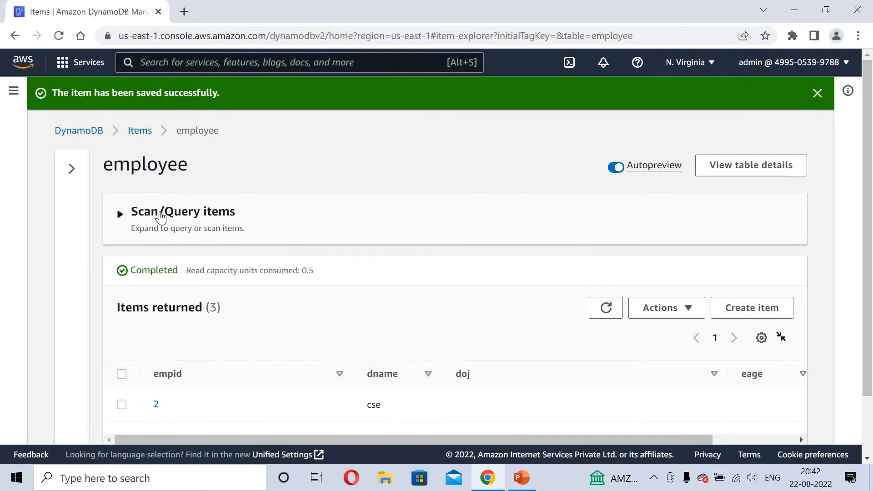
# Set up a scan filter on the employee table for the String attribute dname equal to cse
pyautogui.click(161, 218)
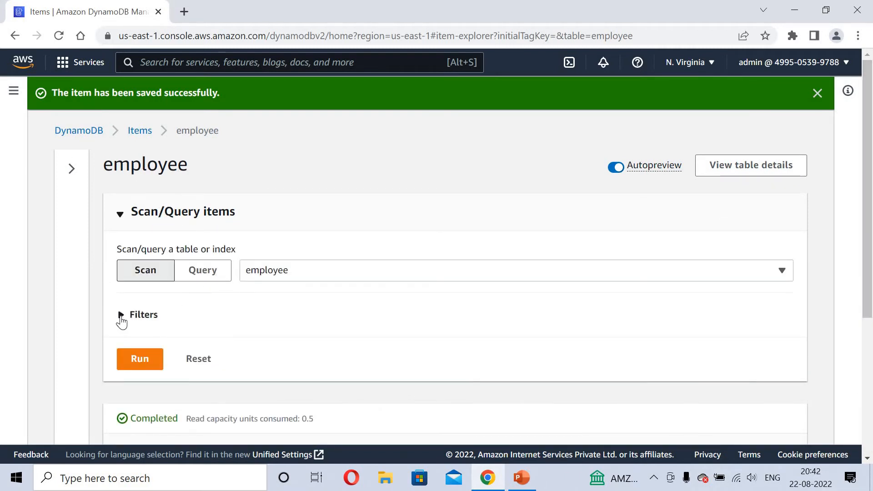
pyautogui.click(122, 316)
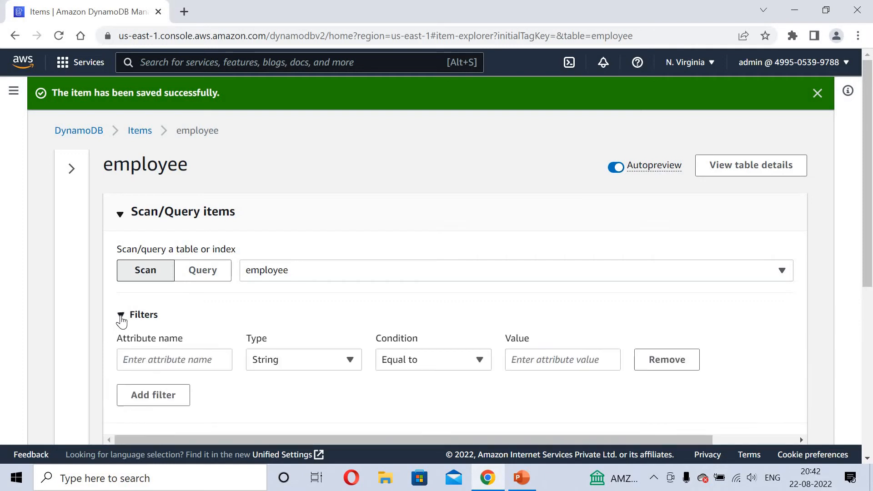
pyautogui.click(189, 359)
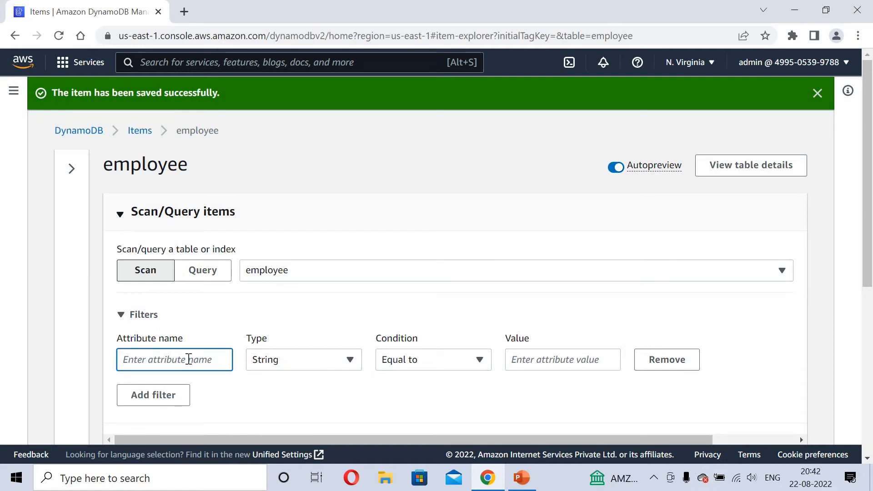
pyautogui.write('dname')
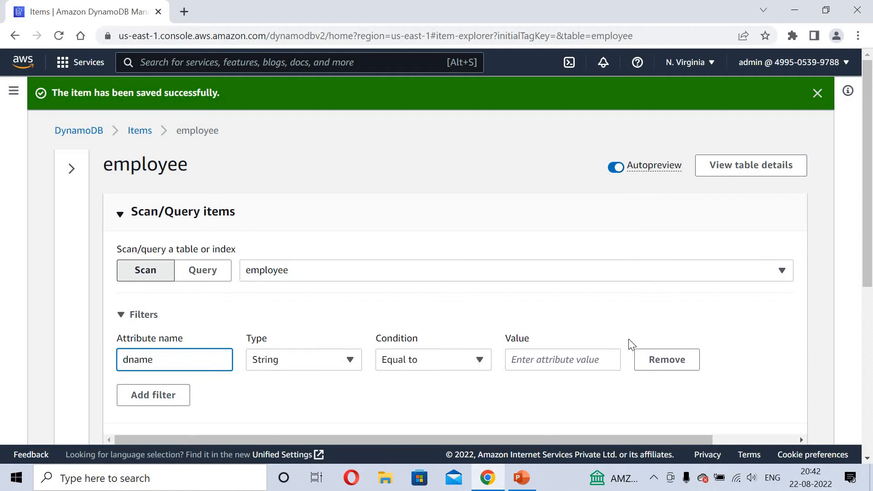
pyautogui.click(574, 361)
pyautogui.write('CS')
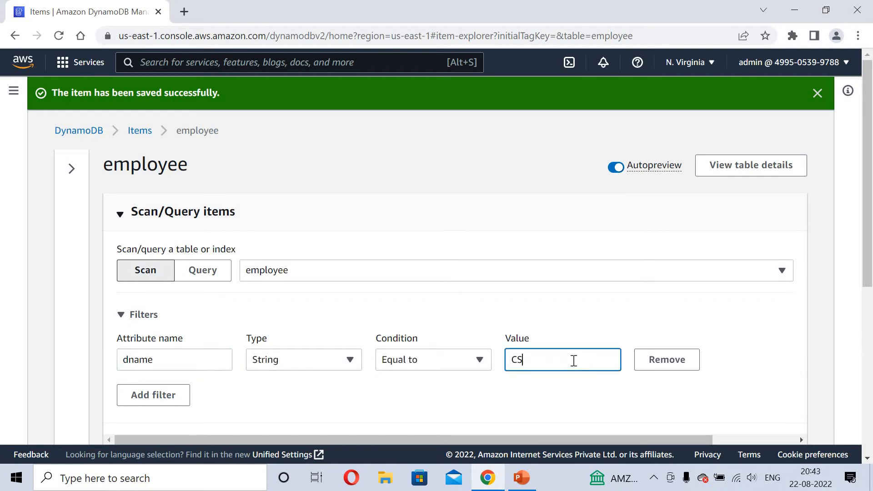
pyautogui.write('se')
# Run the filtered scan and examine the dname value in the returned items
pyautogui.scroll(-2, 172, 342)
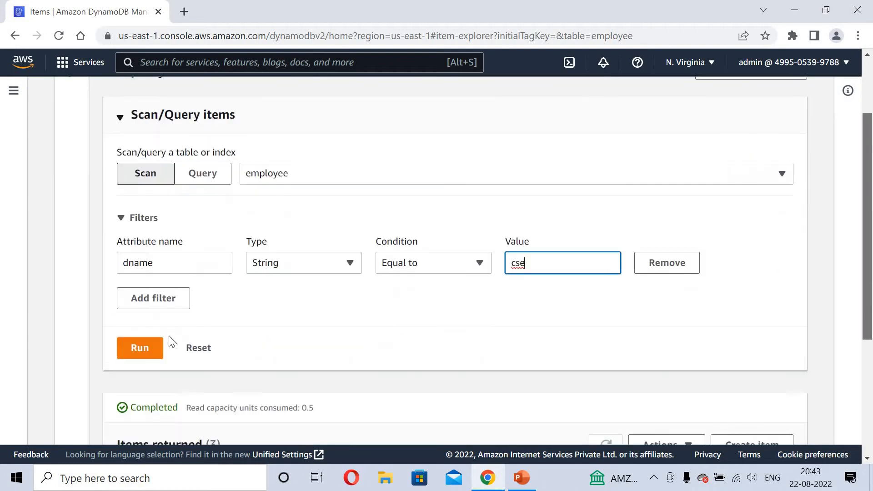
pyautogui.click(139, 342)
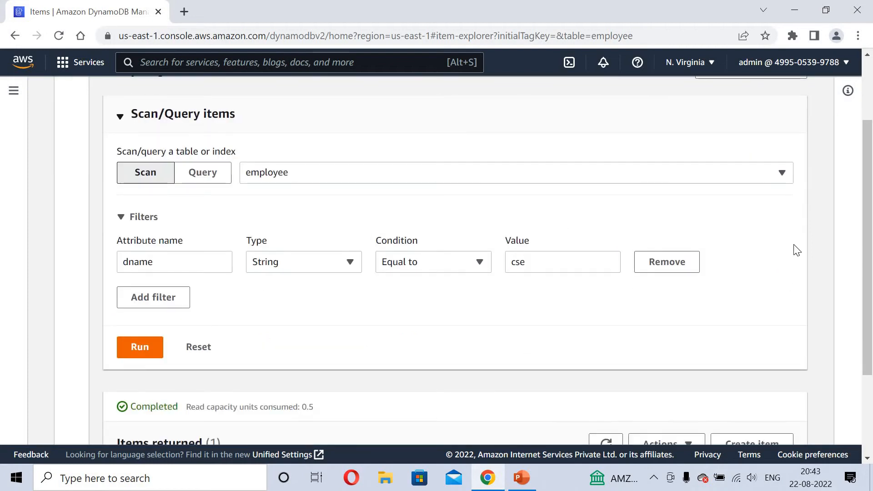
pyautogui.scroll(-3, 872, 262)
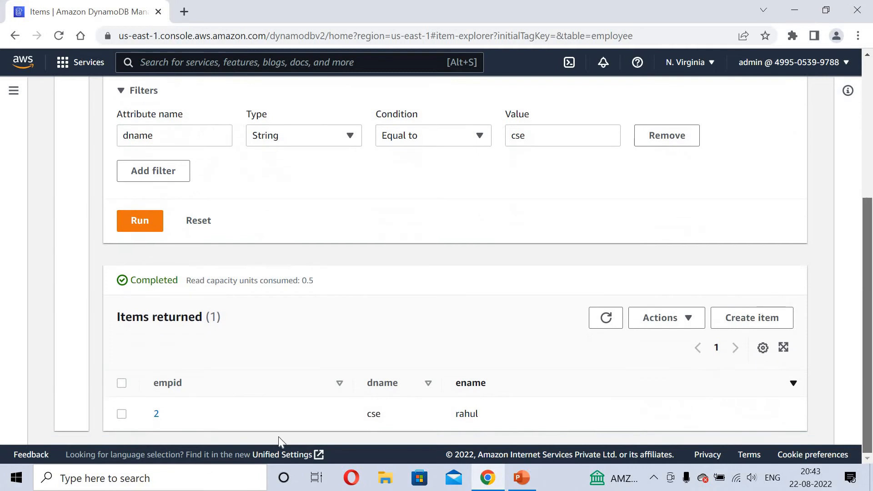
pyautogui.moveTo(382, 421)
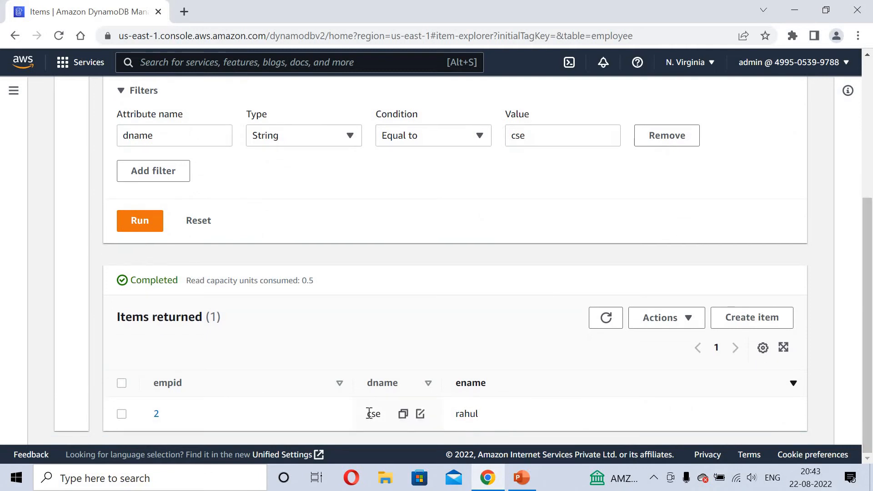
pyautogui.moveTo(368, 415); pyautogui.dragTo(385, 424)
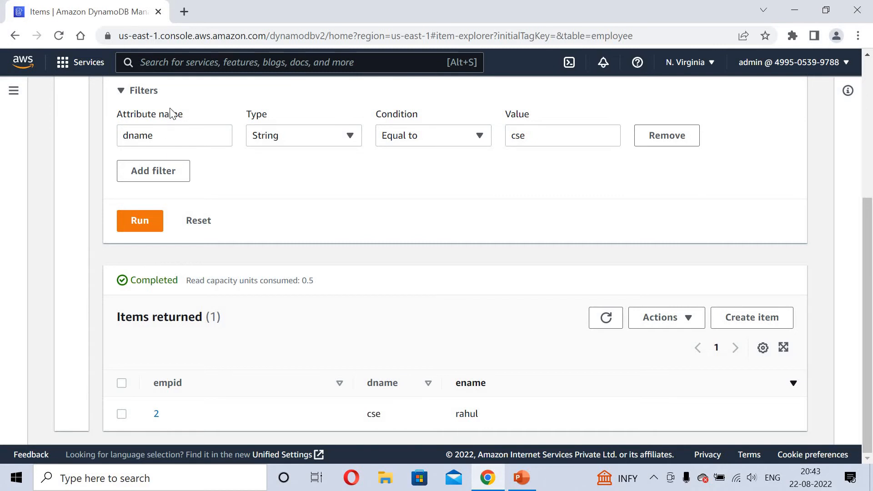
# Change the scan filter to doj equal to 01-08-2022 and run the scan
pyautogui.click(163, 134)
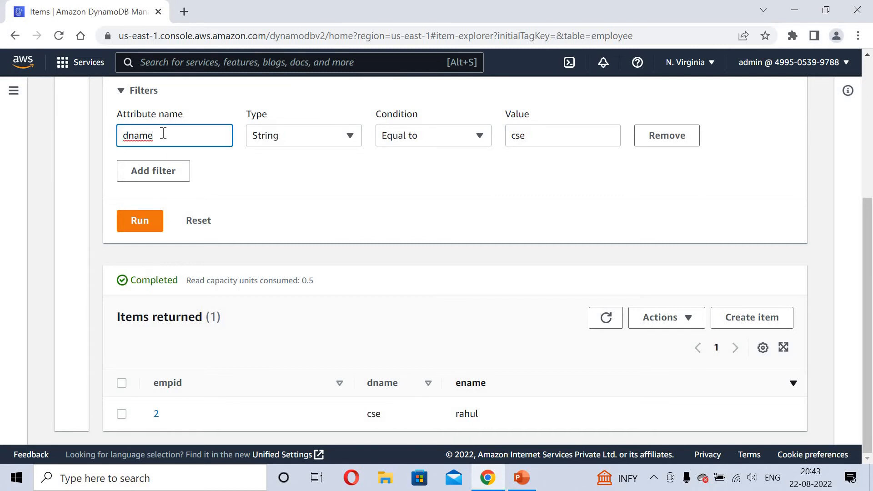
pyautogui.press('BackSpace')
pyautogui.press('BackSpace')
pyautogui.press('BackSpace')
pyautogui.write('oj')
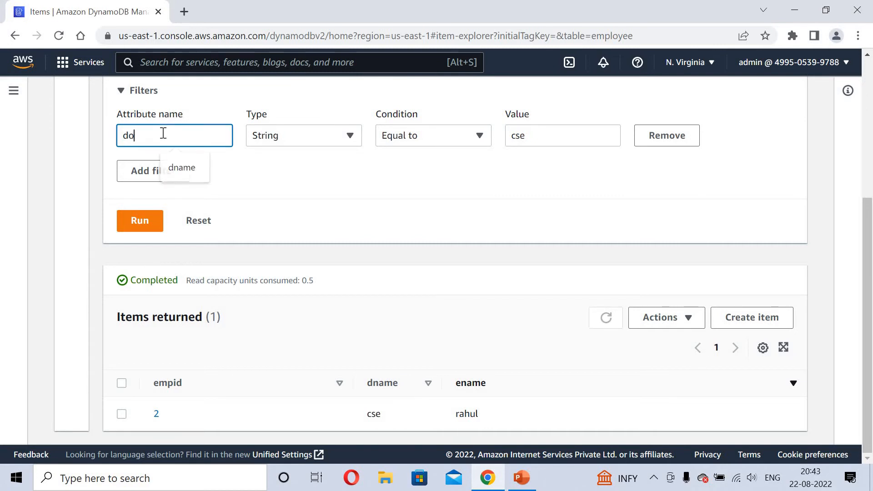
pyautogui.click(539, 142)
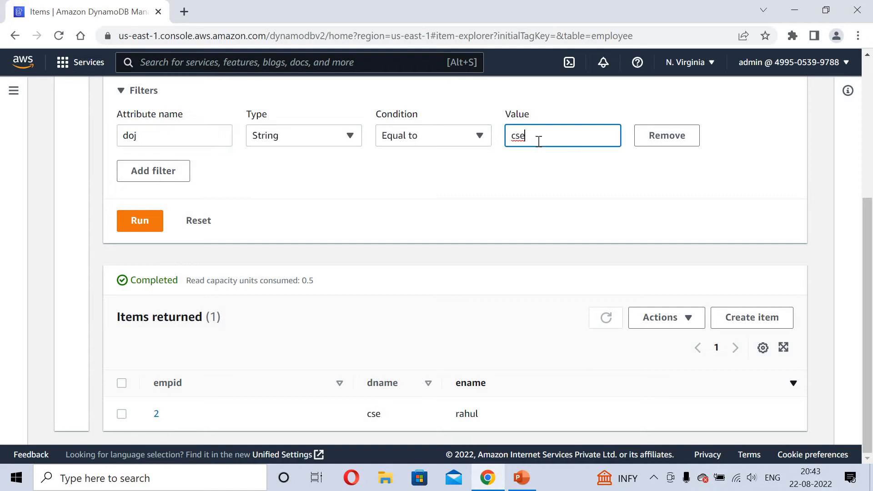
pyautogui.press('BackSpace')
pyautogui.press('BackSpace')
pyautogui.press('BackSpace')
pyautogui.write('01-08-2022')
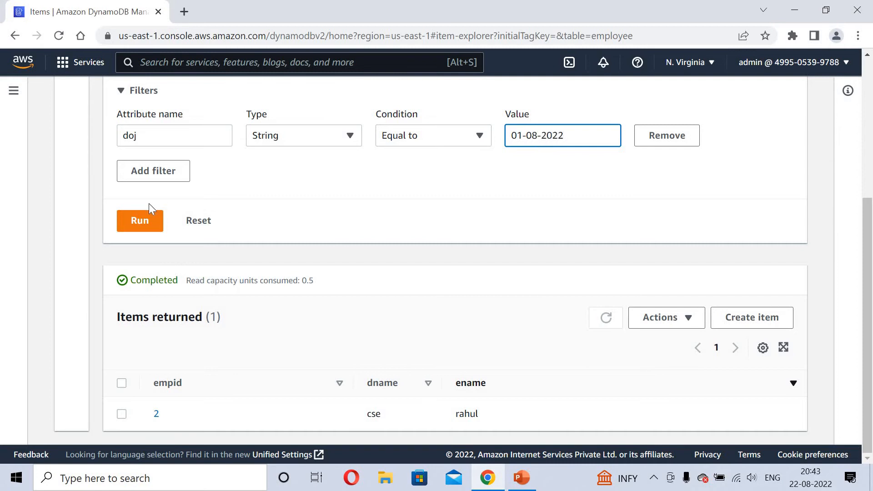
pyautogui.click(144, 226)
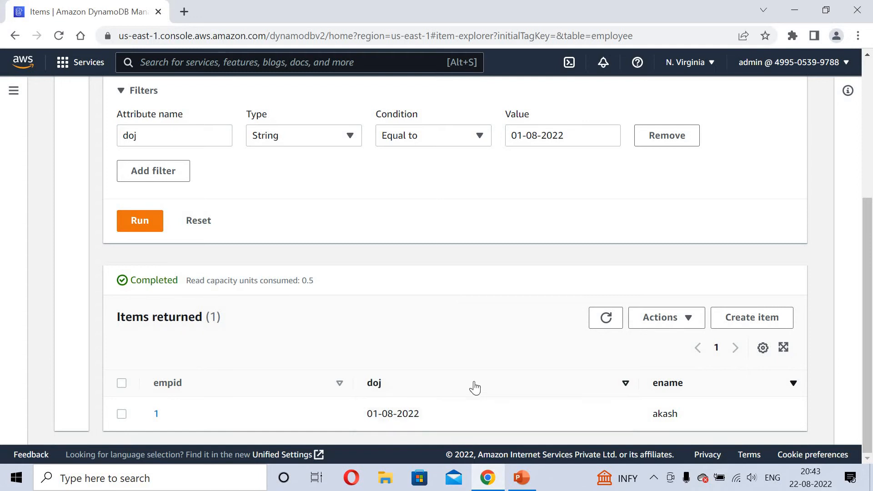
# Switch from Scan to Query and run a query on the employee table for empid 1
pyautogui.click(869, 168)
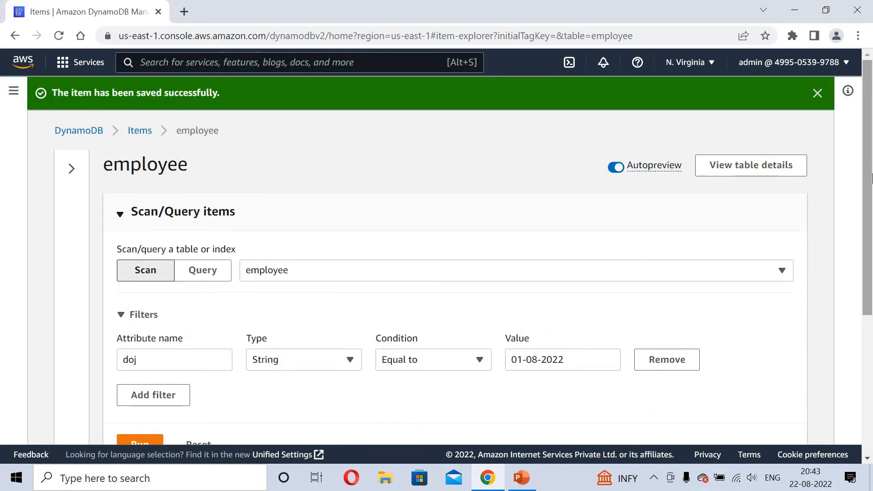
pyautogui.scroll(-1, 869, 177)
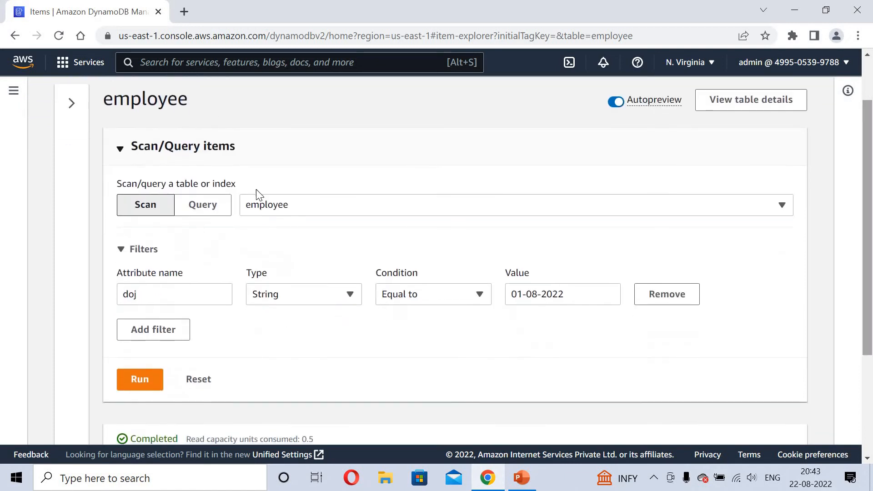
pyautogui.click(203, 205)
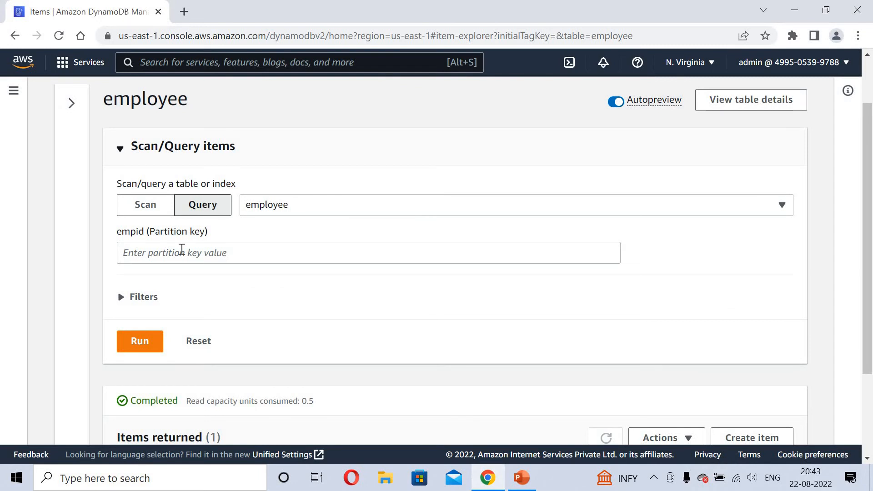
pyautogui.click(181, 250)
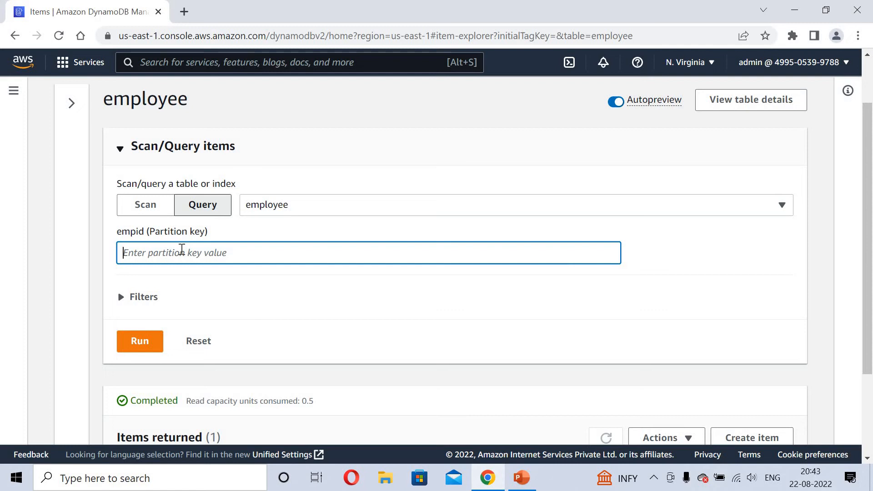
pyautogui.write('1')
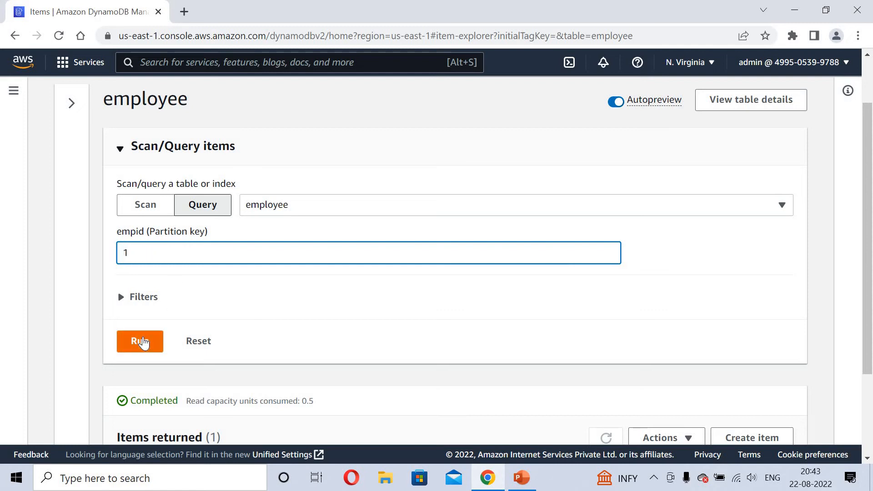
pyautogui.click(141, 342)
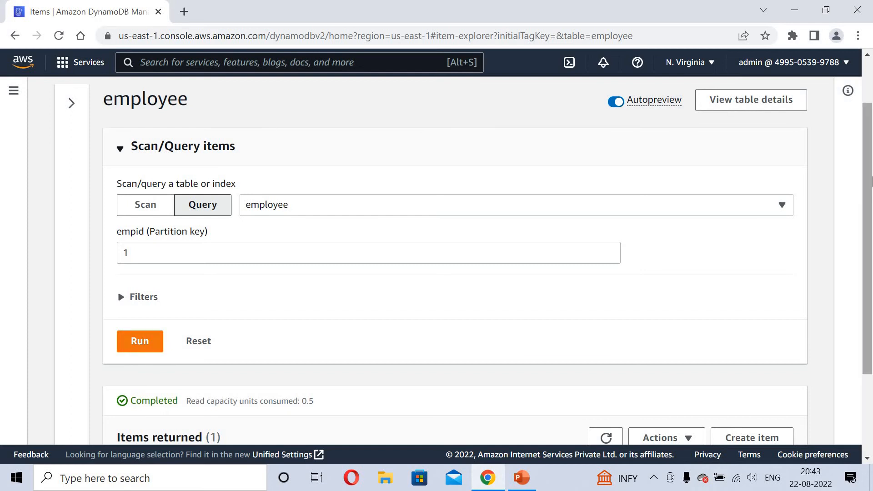
# Query the employee table for empid 2 and examine the attributes of the returned item
pyautogui.scroll(-3, 872, 263)
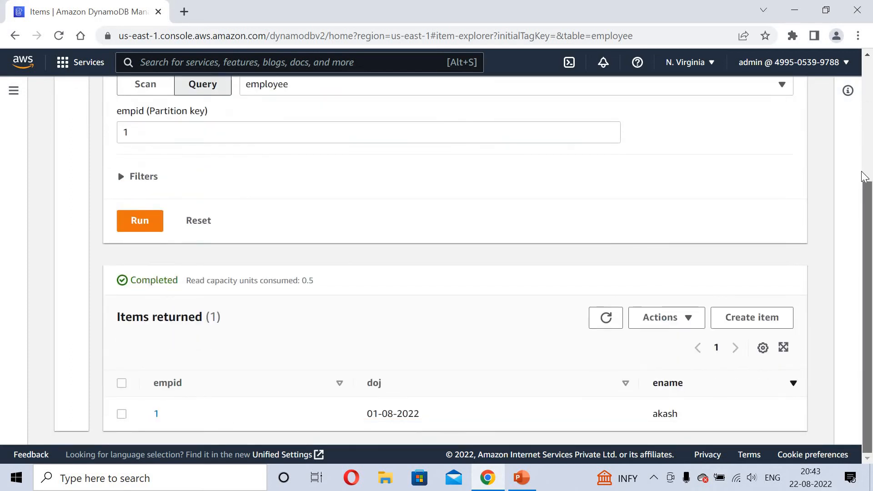
pyautogui.scroll(3, 863, 175)
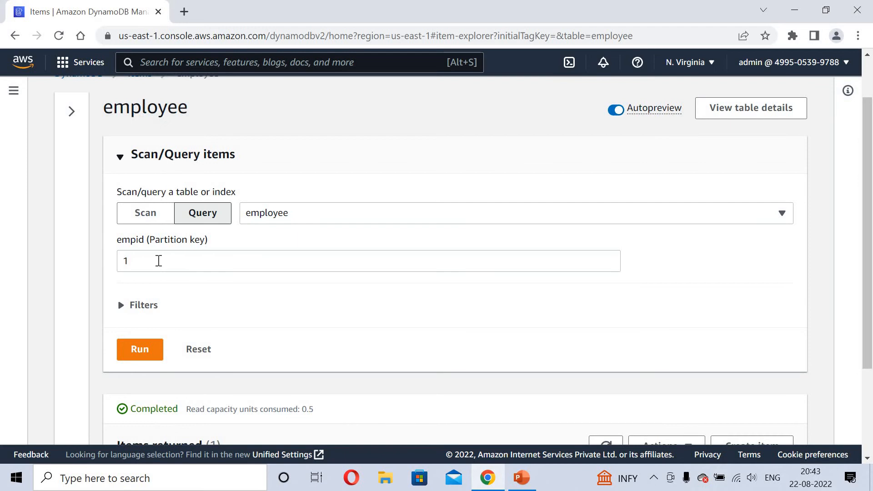
pyautogui.click(159, 261)
pyautogui.press('BackSpace')
pyautogui.write('2')
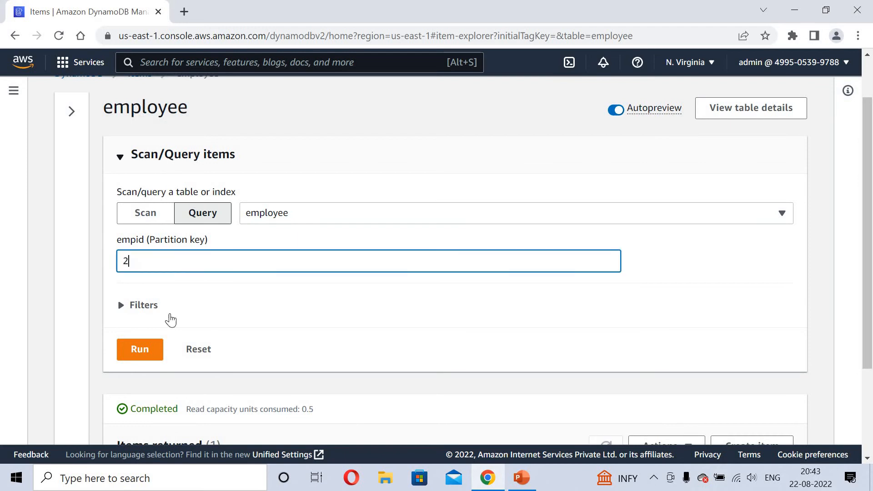
pyautogui.click(141, 354)
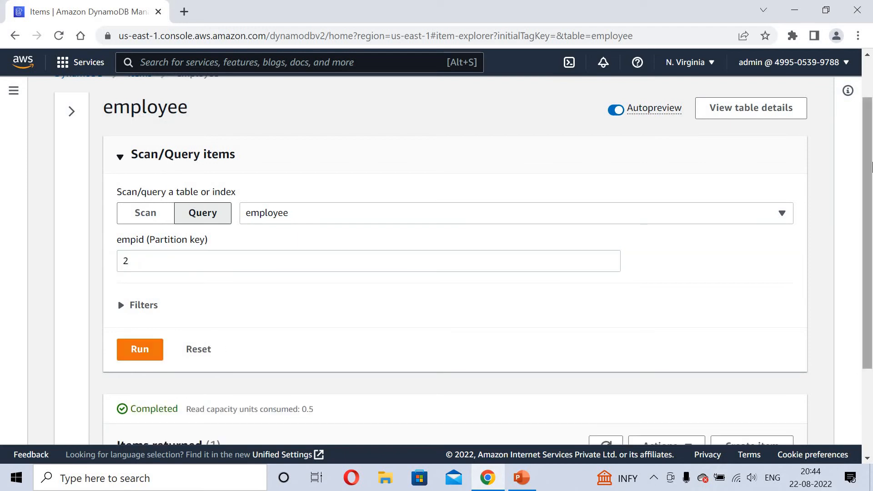
pyautogui.rightClick(870, 277)
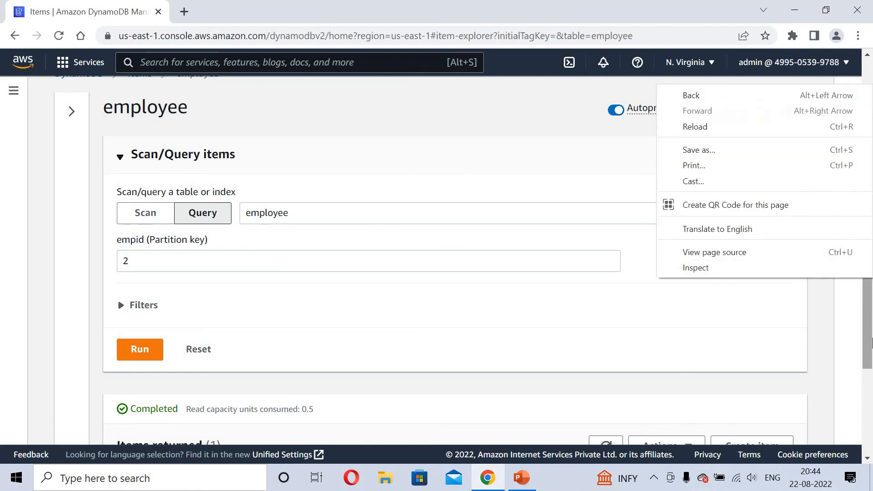
pyautogui.click(870, 382)
pyautogui.rightClick(871, 382)
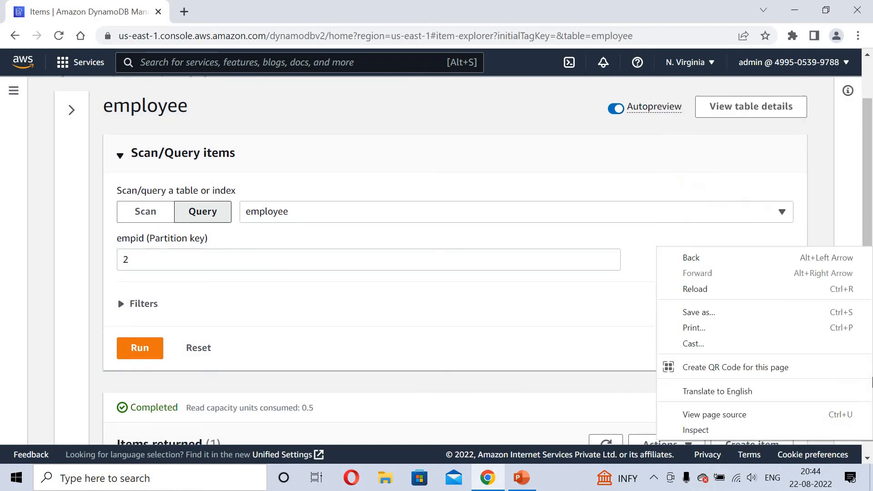
pyautogui.click(869, 214)
pyautogui.scroll(-3, 259, 438)
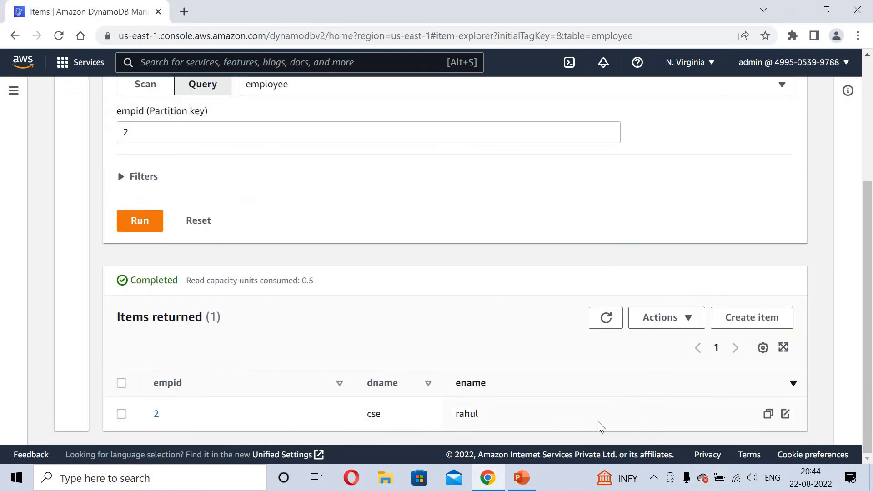
# Leave the item explorer for the DynamoDB tables list and open the employee table's details
pyautogui.scroll(4, 727, 388)
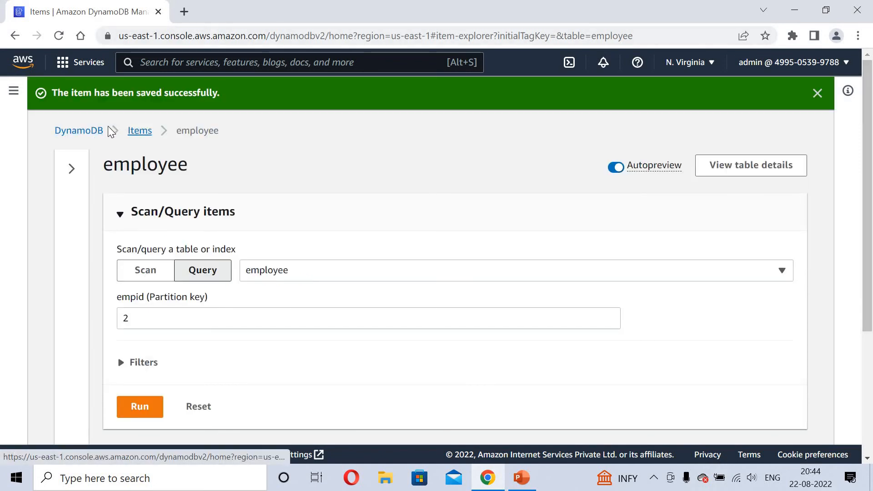
pyautogui.click(86, 133)
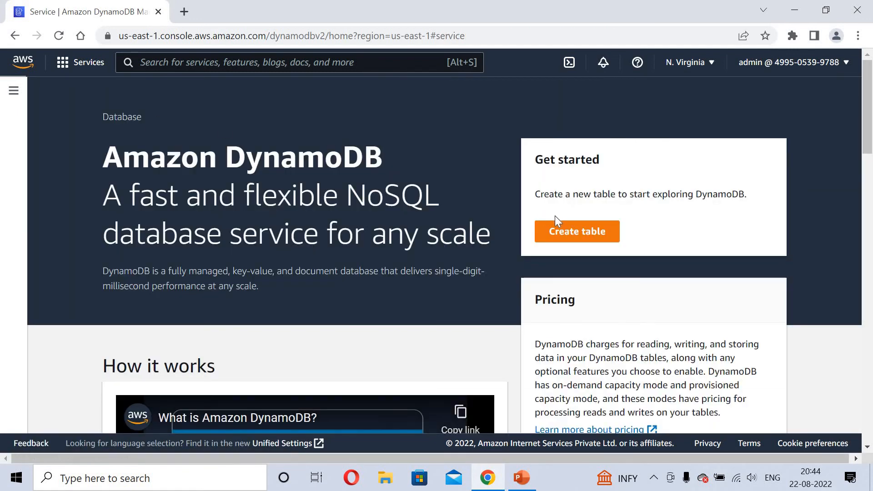
pyautogui.click(569, 231)
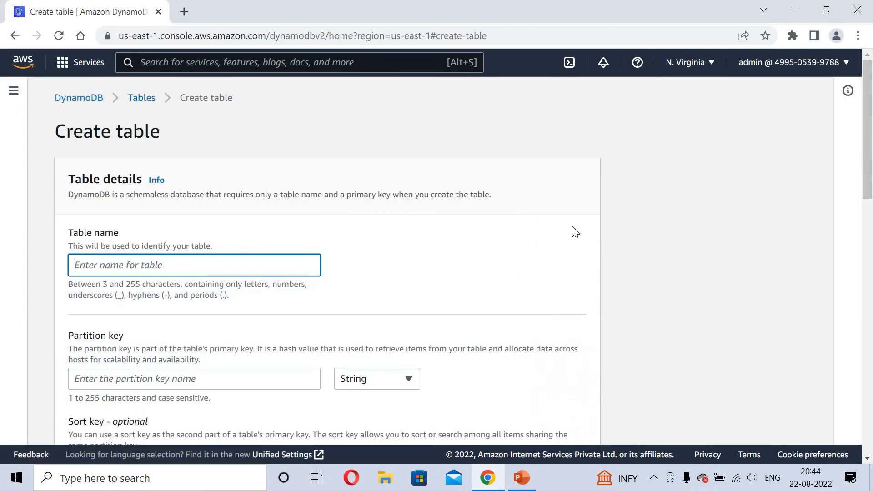
pyautogui.click(138, 99)
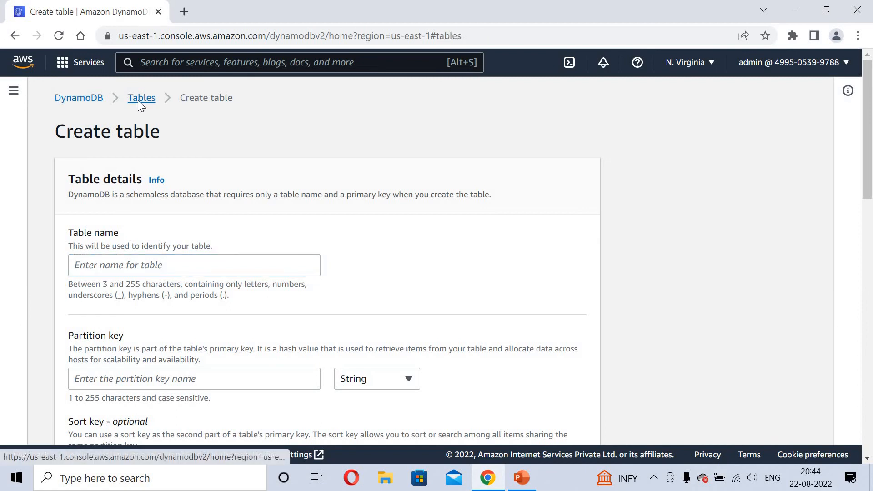
pyautogui.click(73, 232)
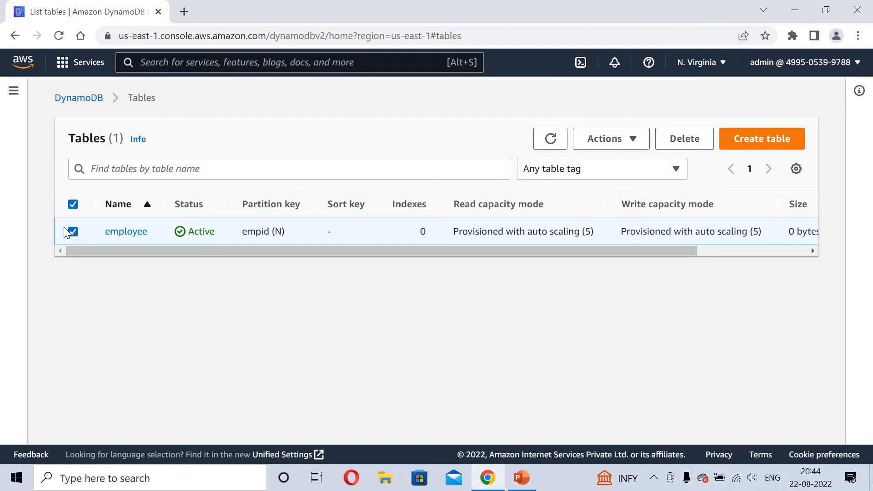
pyautogui.click(102, 238)
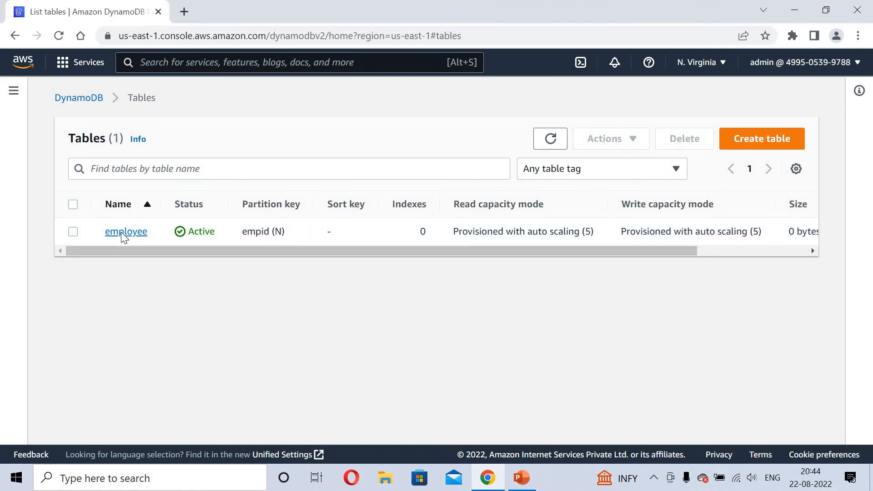
pyautogui.click(122, 234)
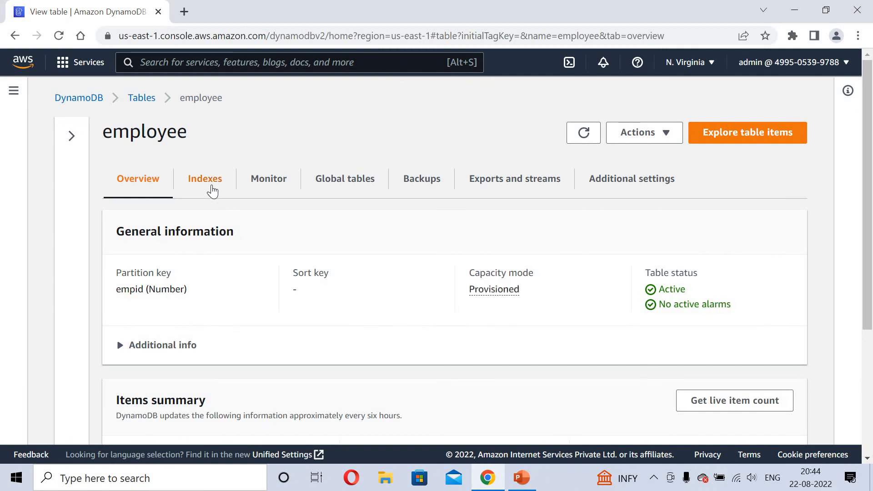
# Review the employee table's global secondary indexes and its CloudWatch monitoring metrics
pyautogui.click(212, 189)
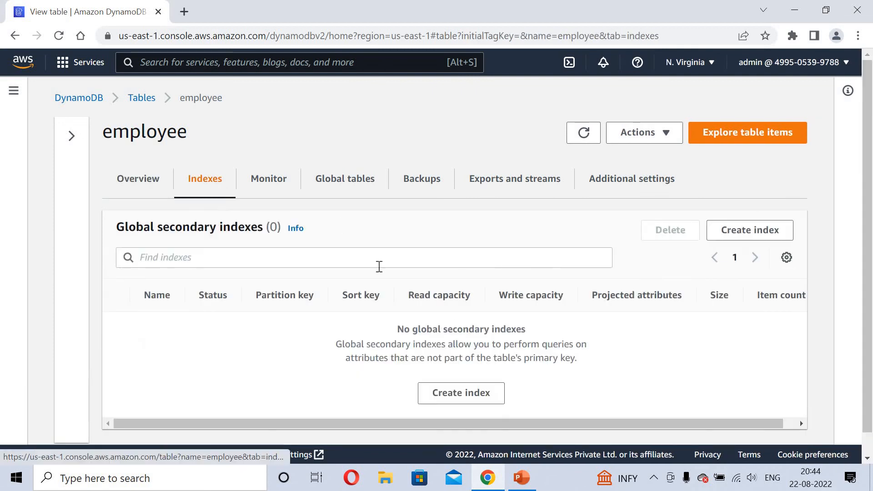
pyautogui.scroll(-1, 444, 330)
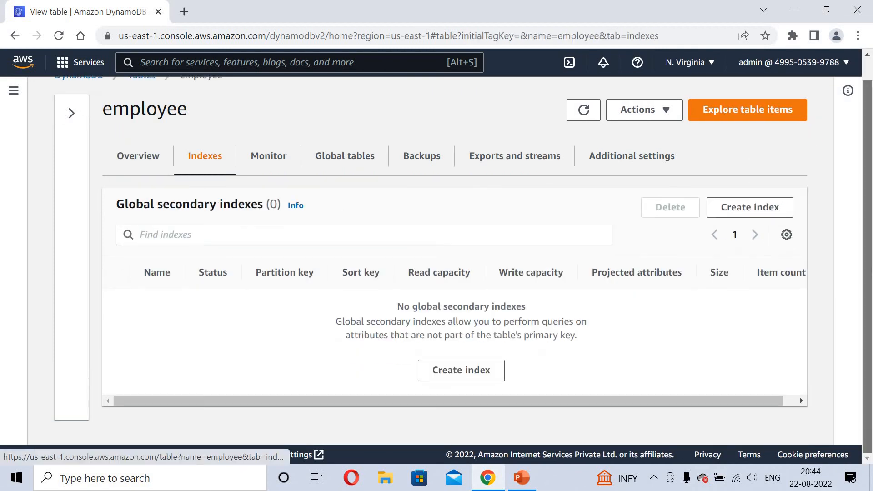
pyautogui.click(449, 377)
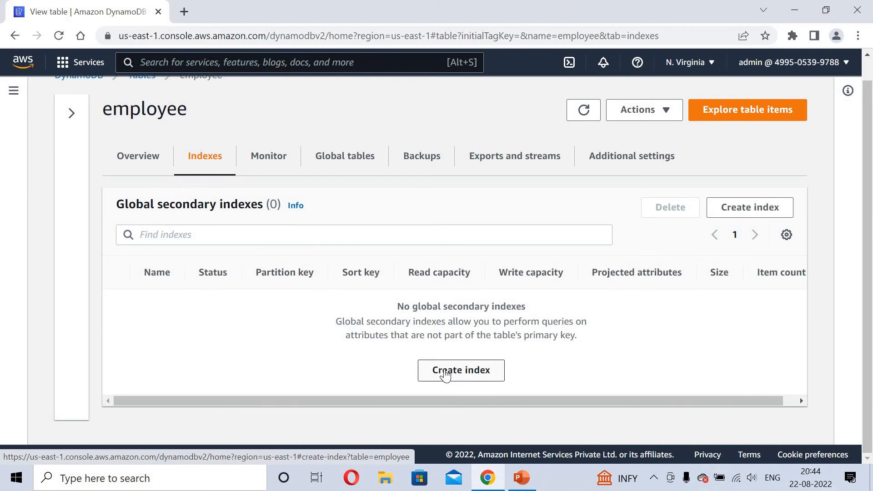
pyautogui.click(270, 160)
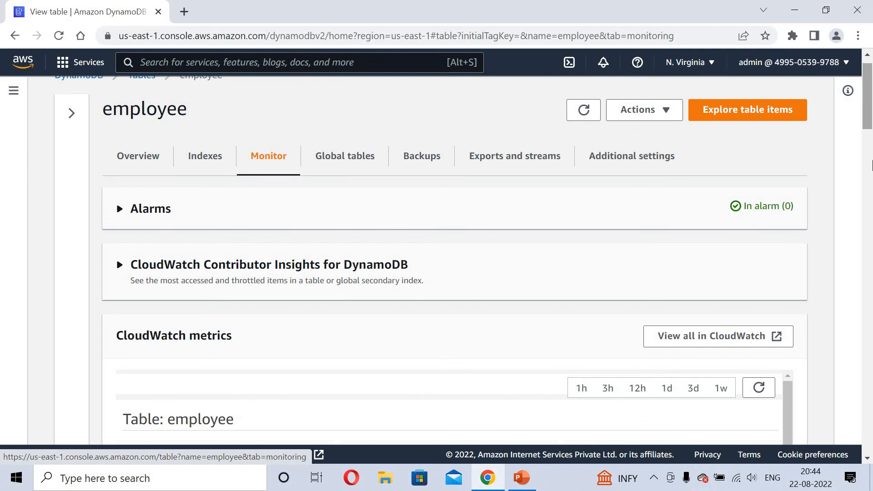
pyautogui.scroll(-10, 871, 166)
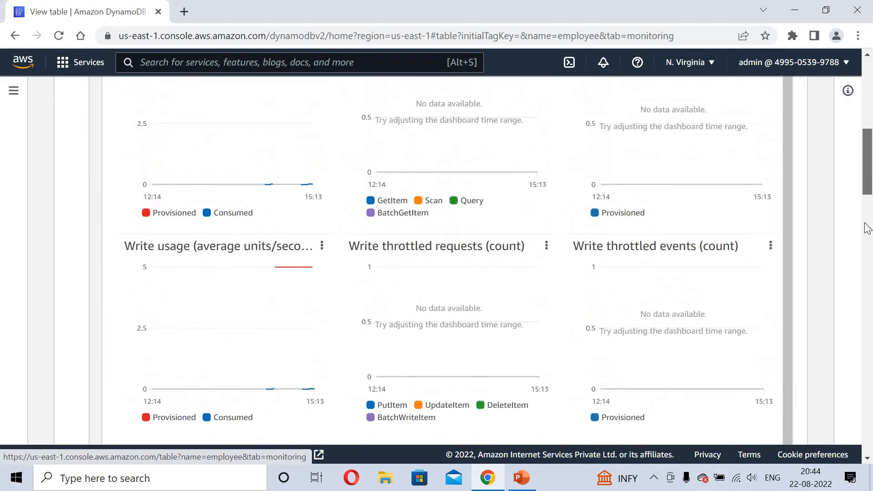
pyautogui.moveTo(865, 224); pyautogui.dragTo(870, 68)
pyautogui.scroll(-2, 870, 220)
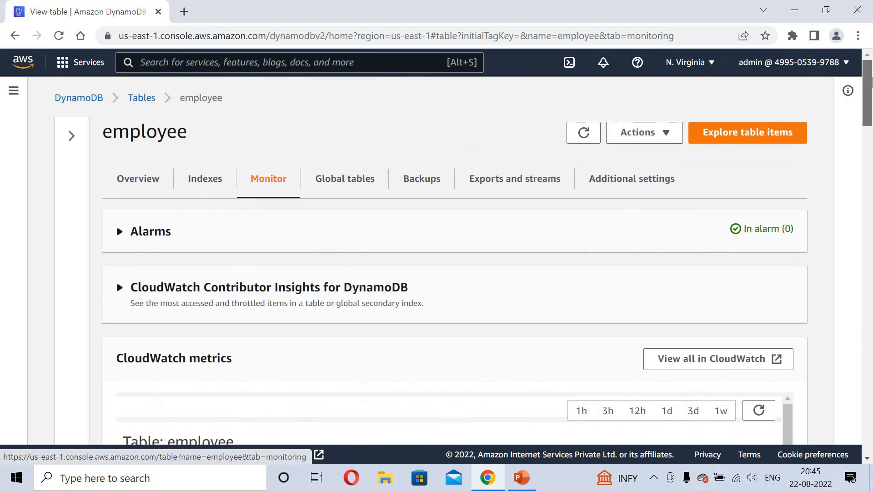
# View the employee table's global table replicas and its point-in-time recovery backup settings
pyautogui.click(357, 184)
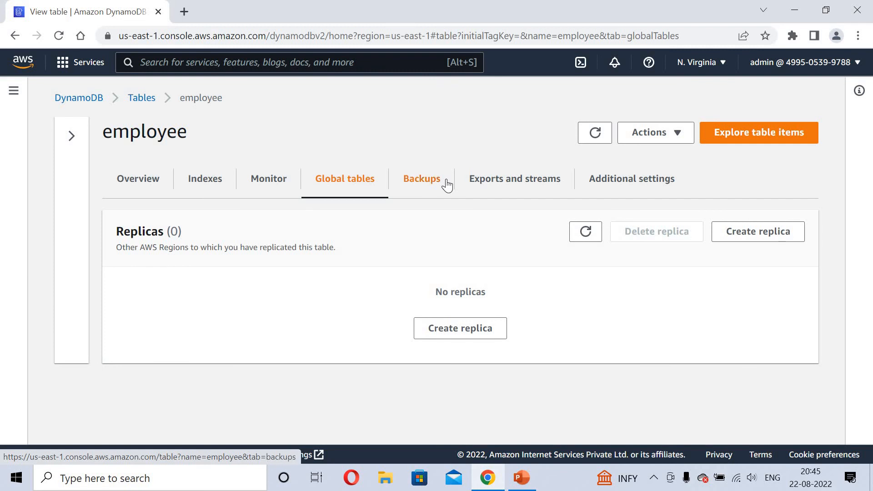
pyautogui.click(447, 185)
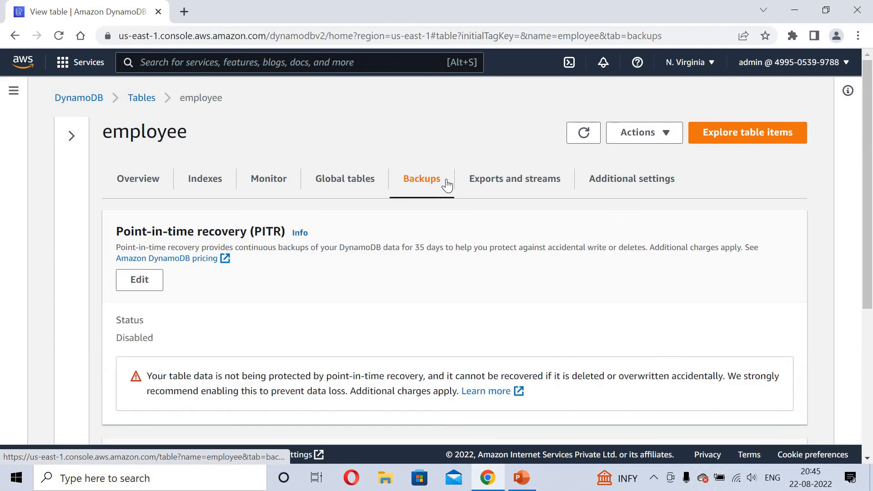